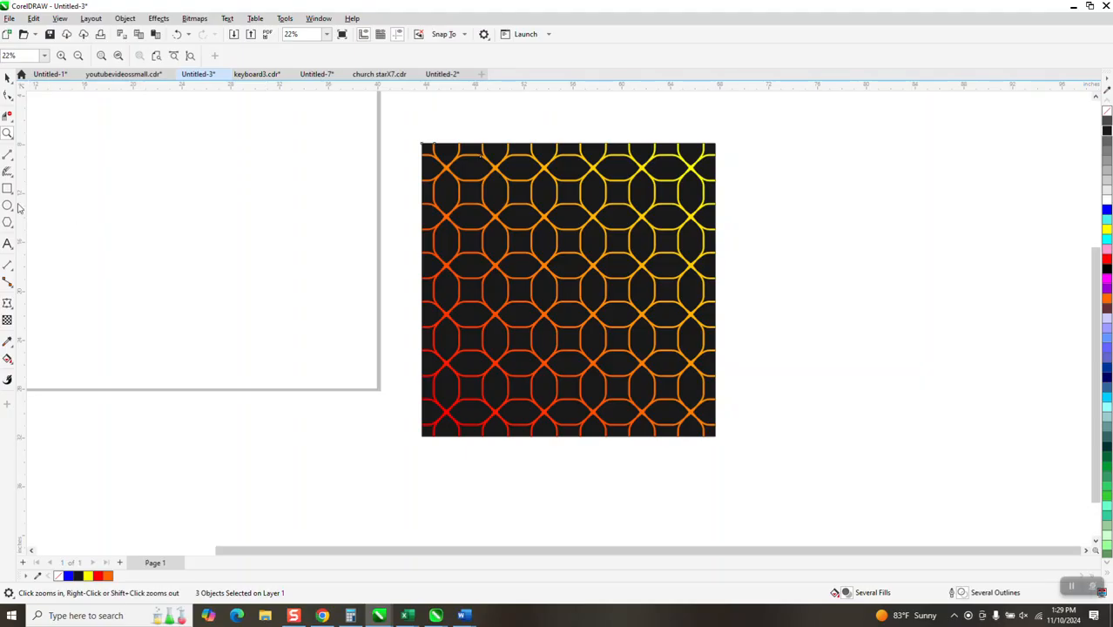
- Draw an upright rectangle about 5 in wide and 6.5 in high on the page and convert it to curves
scroll(545, 317, down, 1)
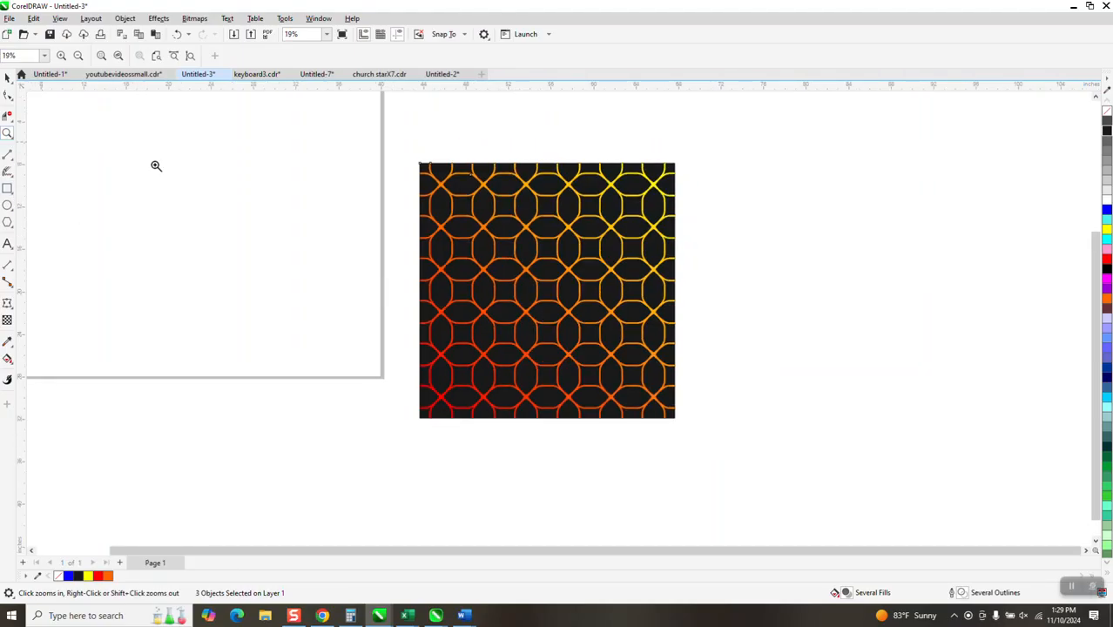
scroll(124, 165, down, 2)
drag(73, 136, 447, 315)
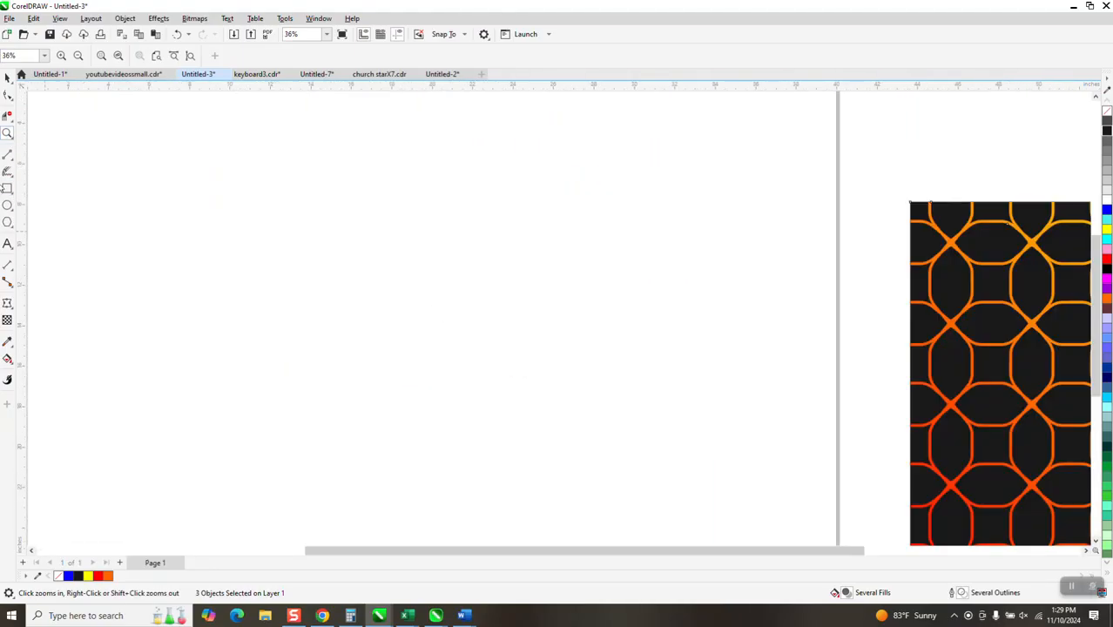
click(8, 190)
drag(384, 164, 281, 298)
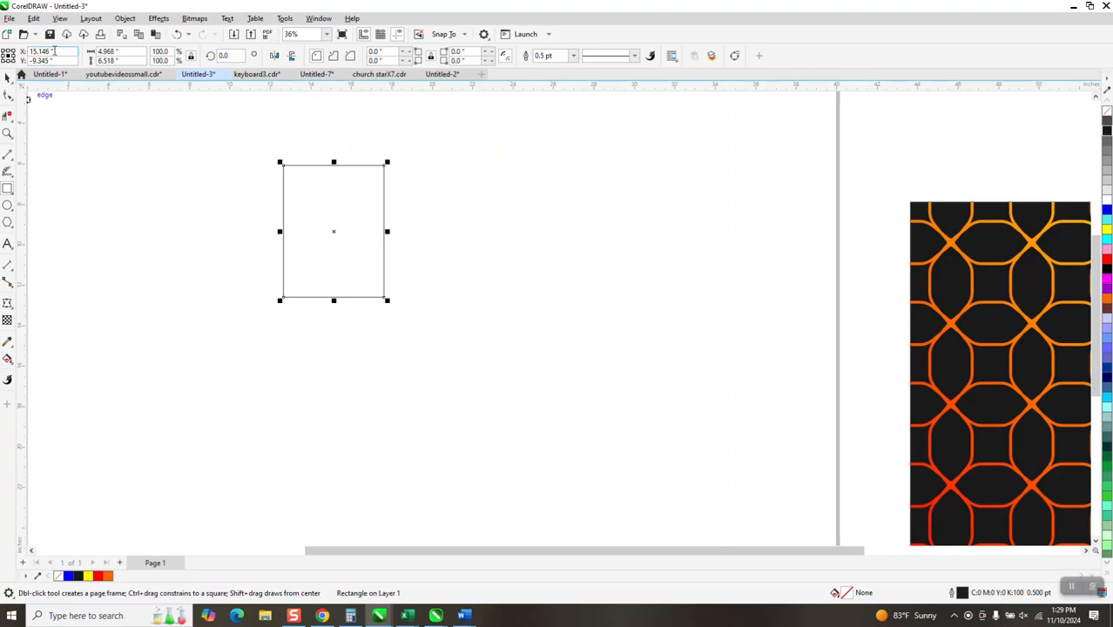
click(125, 18)
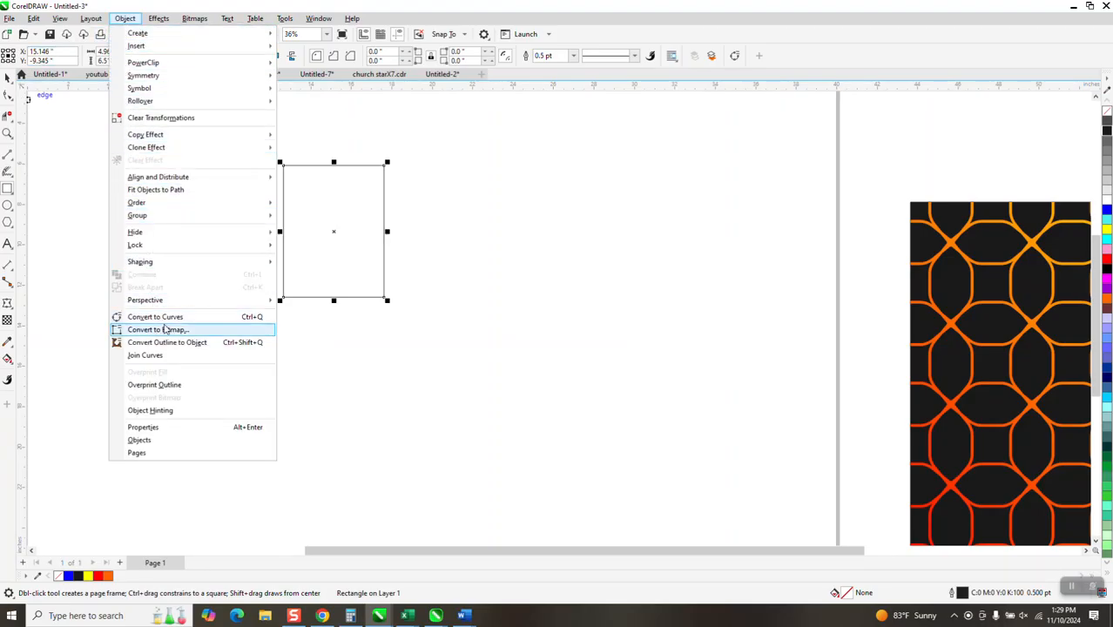
click(166, 317)
- Add a node at the middle of the rectangle's bottom edge and pull it straight down about 3 in to form a point
key(F10)
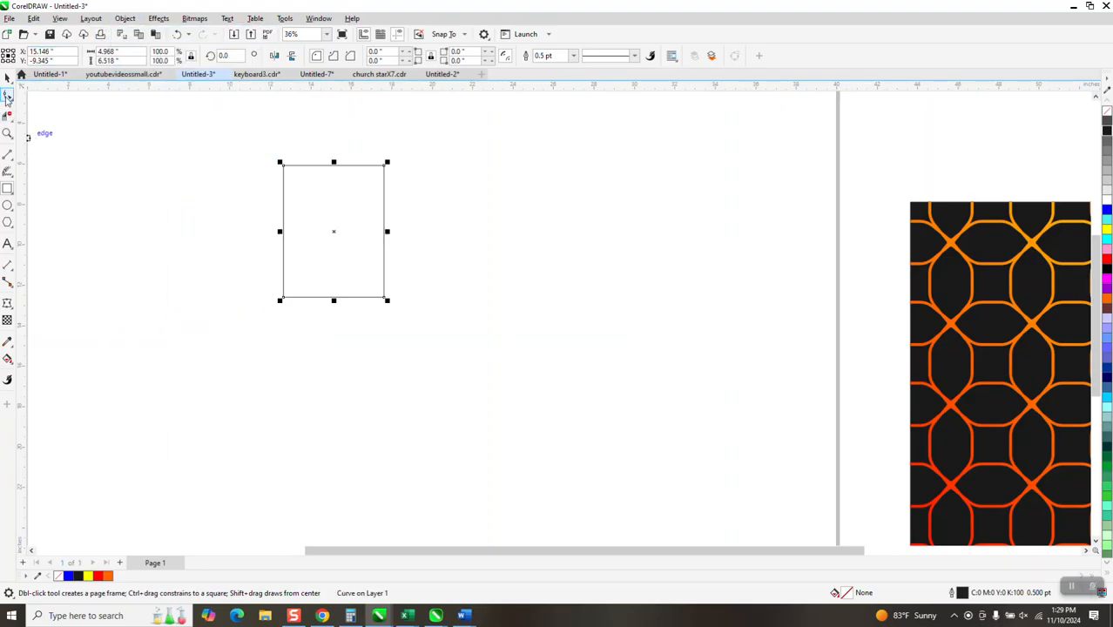
drag(266, 270, 423, 324)
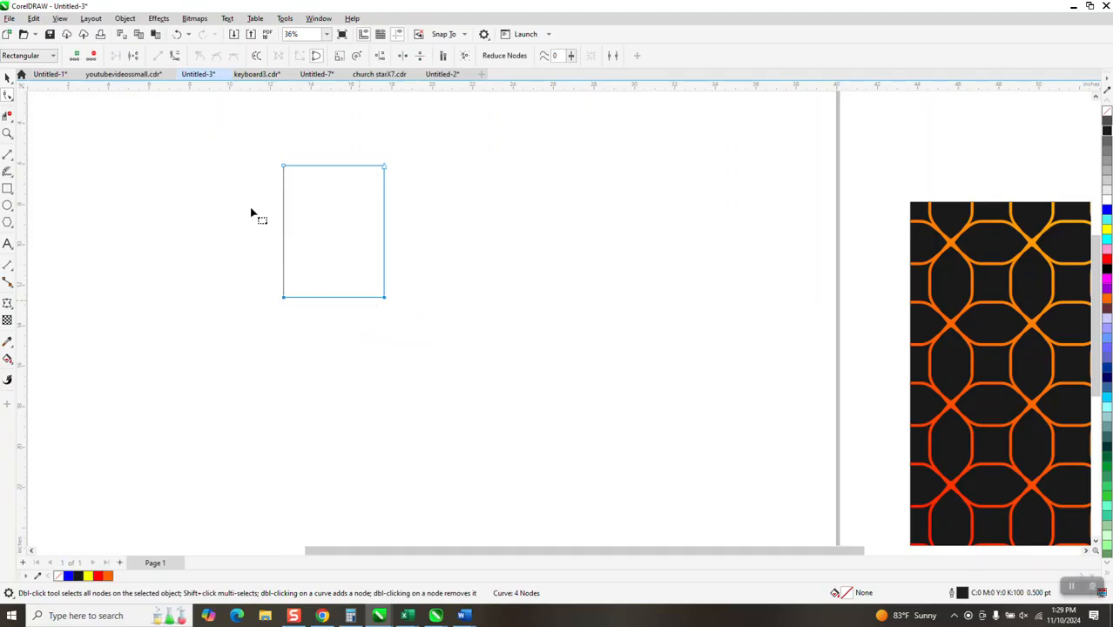
click(76, 55)
click(389, 301)
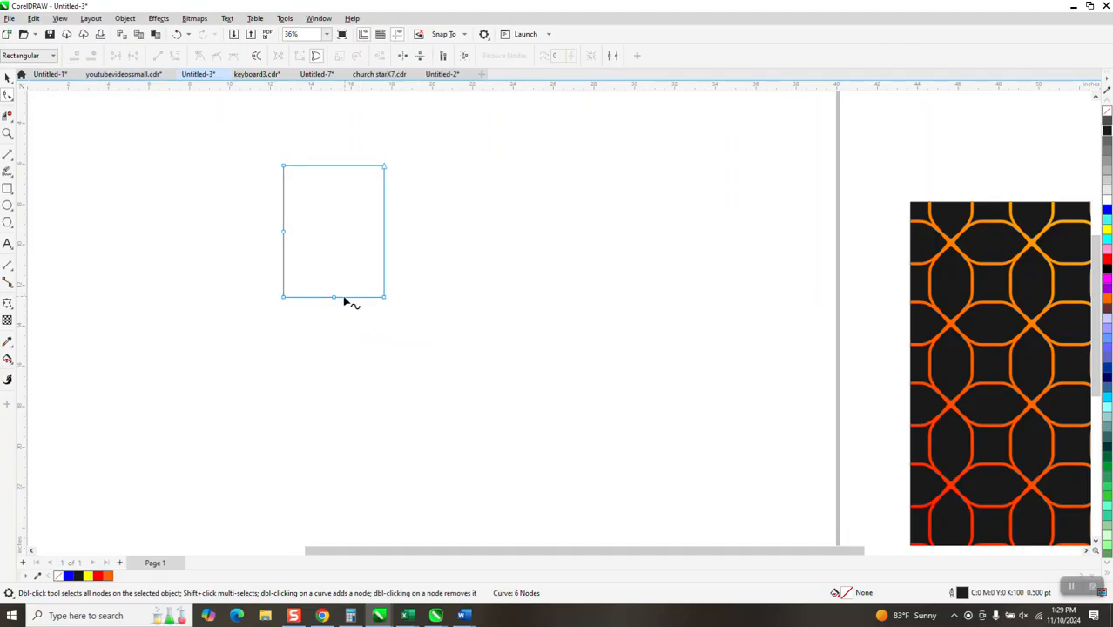
drag(257, 225, 309, 250)
key(Delete)
drag(335, 300, 338, 360)
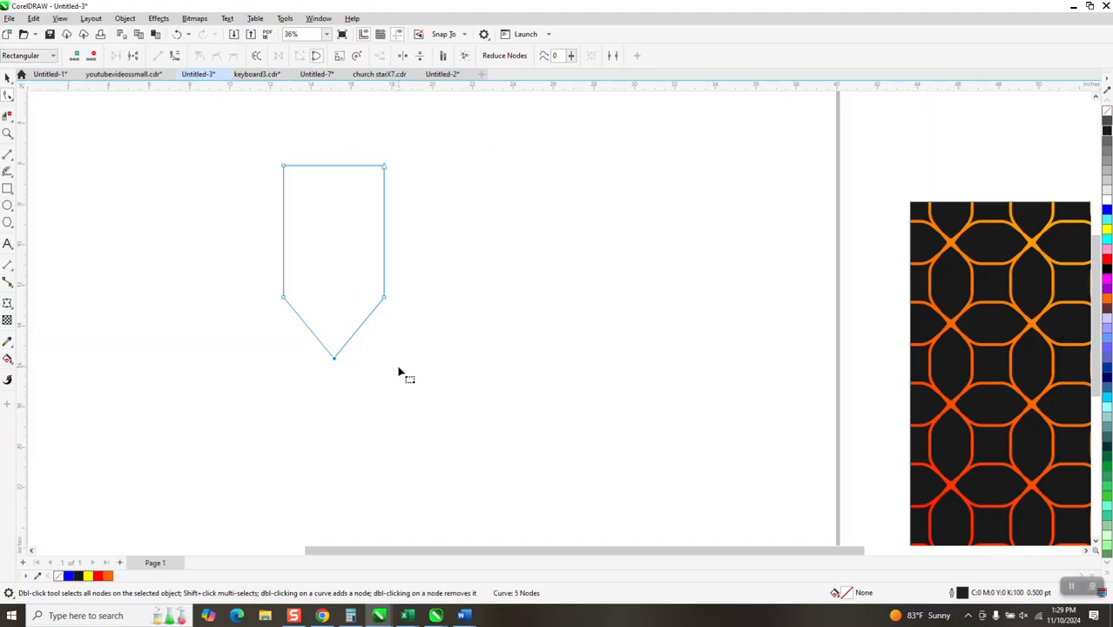
- Fillet the two corners where the vertical sides meet the slanted edges with a 3.0 in radius
drag(262, 280, 421, 322)
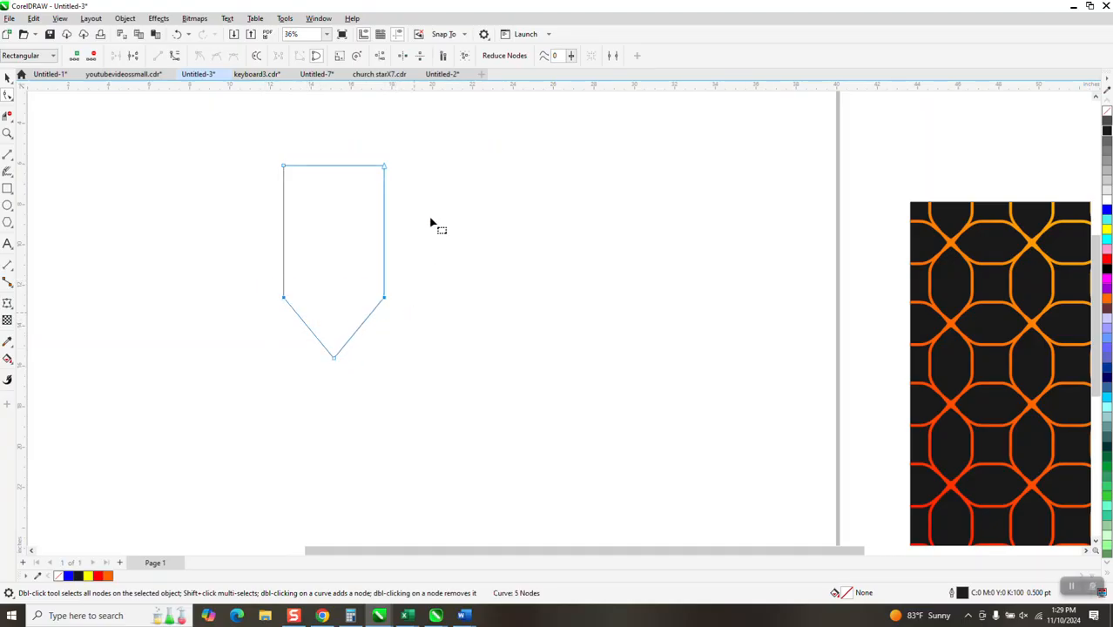
click(319, 18)
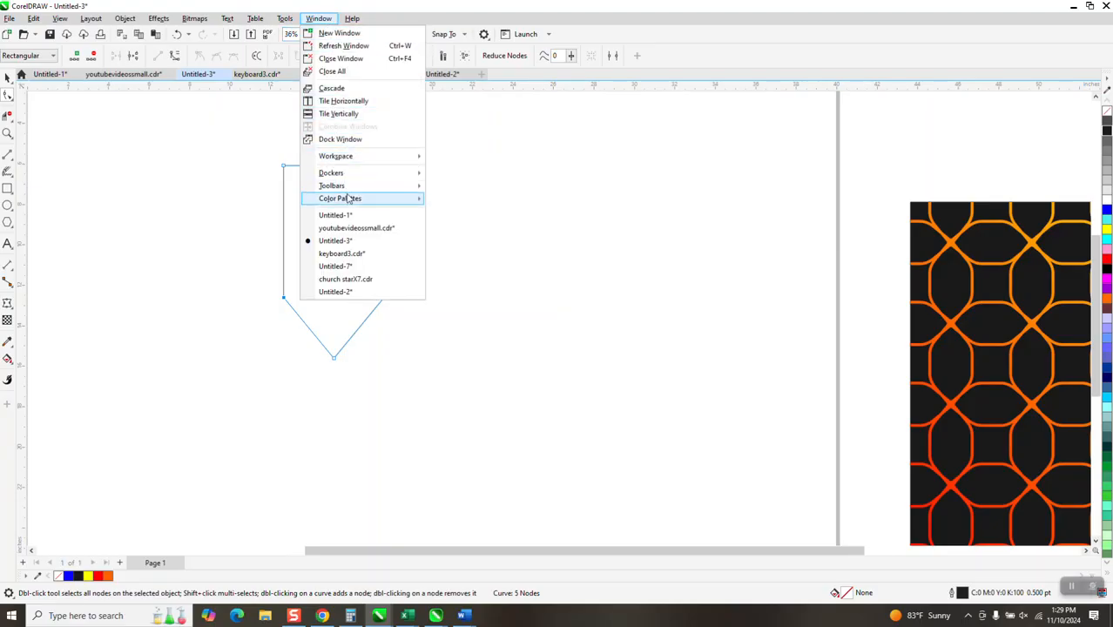
mouse_move(341, 177)
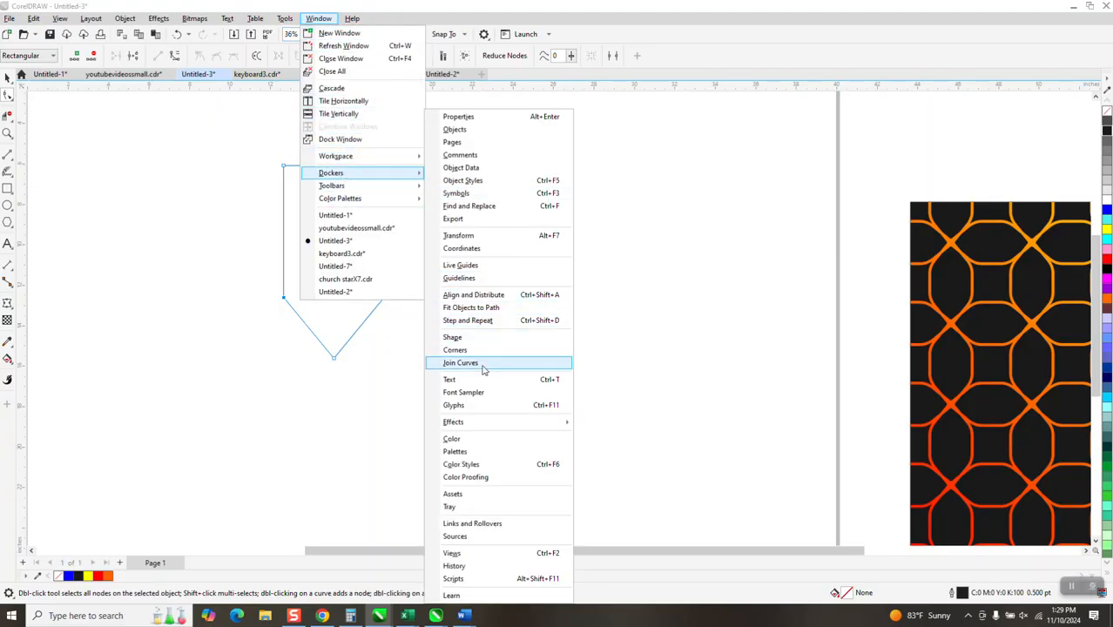
click(457, 351)
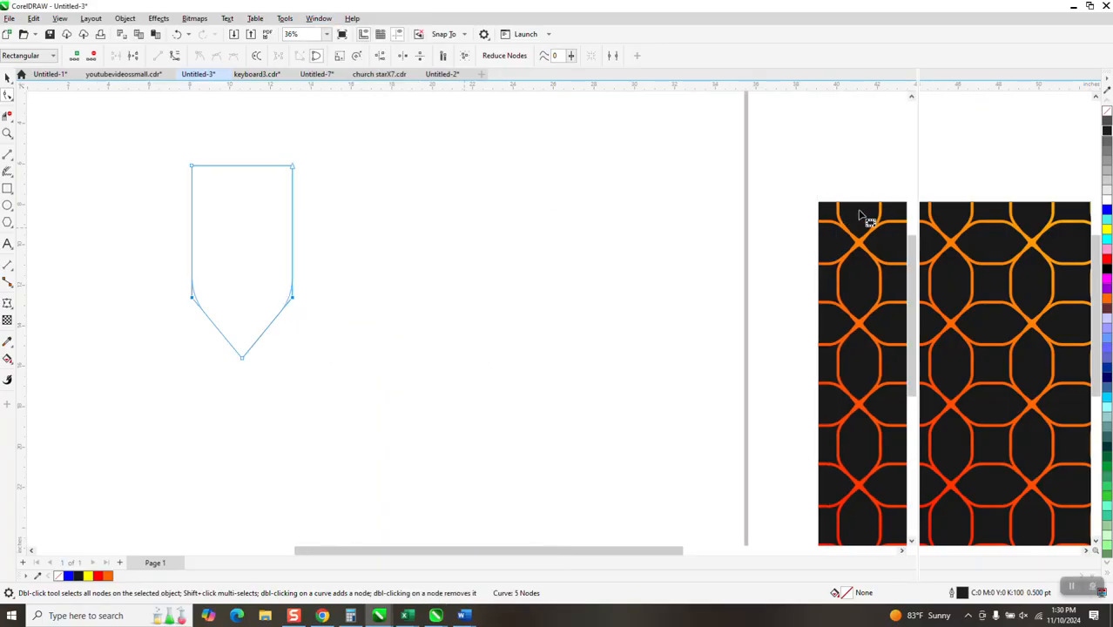
click(1063, 213)
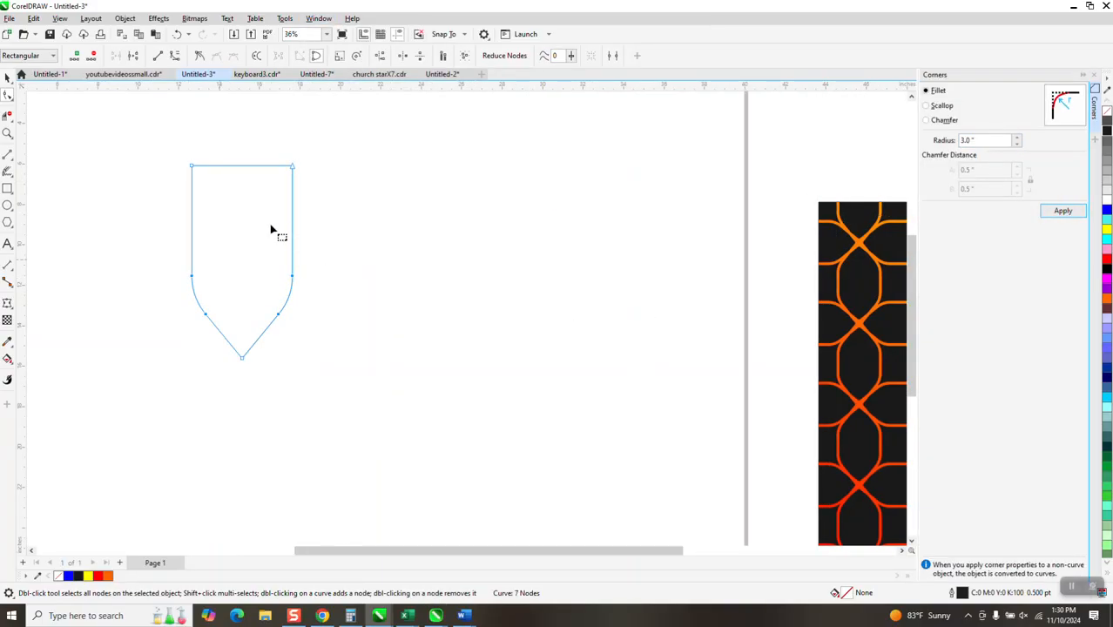
- Trim off the top of the shape along a horizontal guideline at about Y -9.19 in, and remove the guideline
click(7, 77)
drag(253, 190, 255, 228)
click(8, 116)
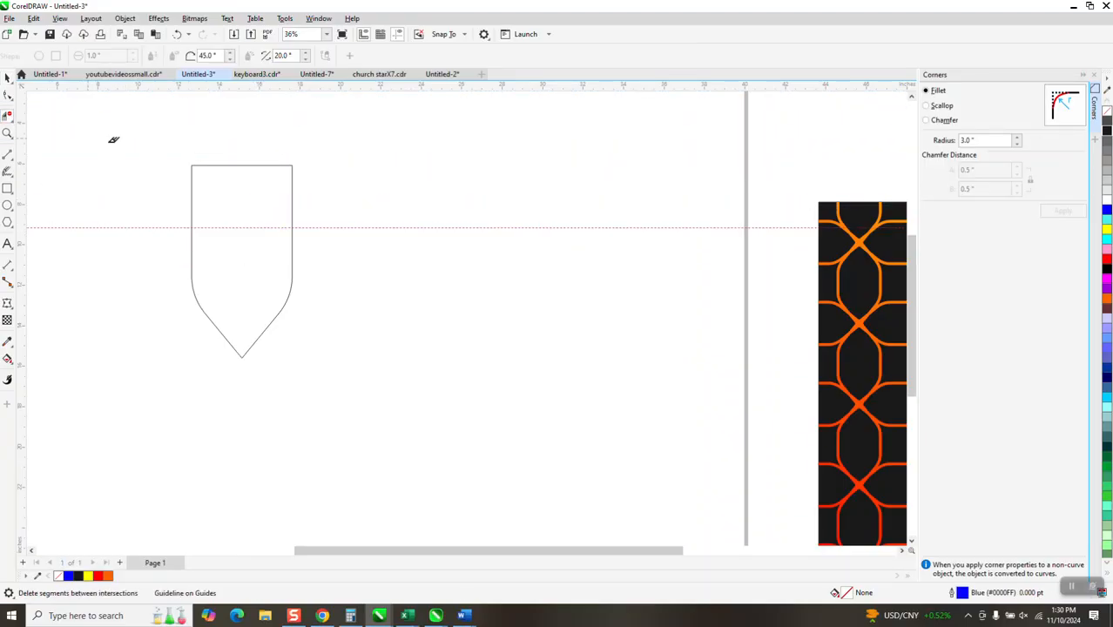
drag(368, 208, 377, 210)
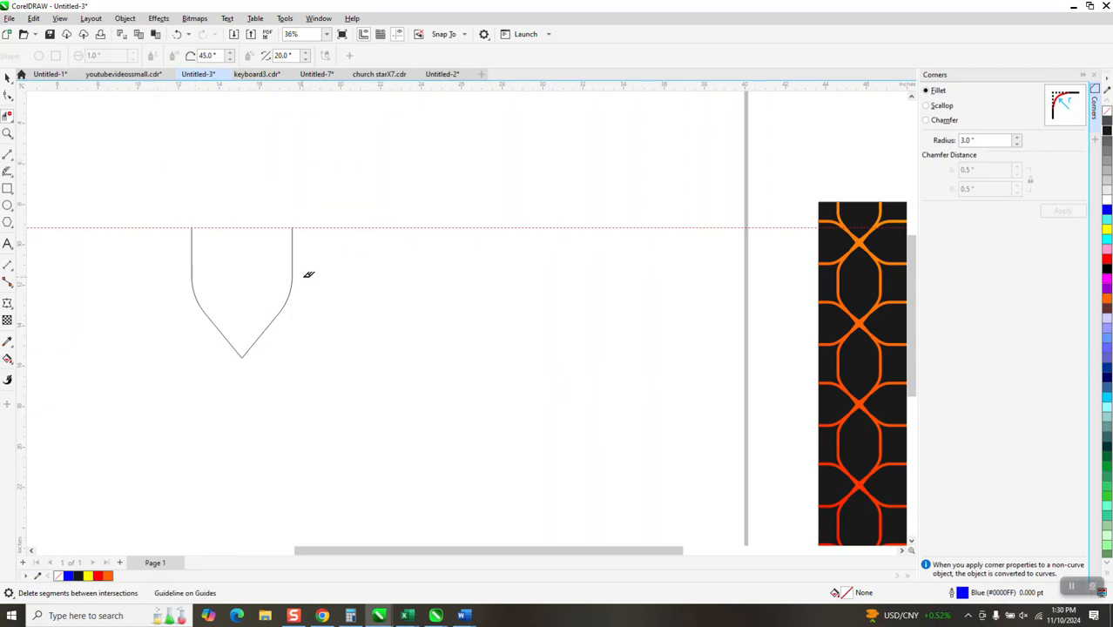
click(8, 78)
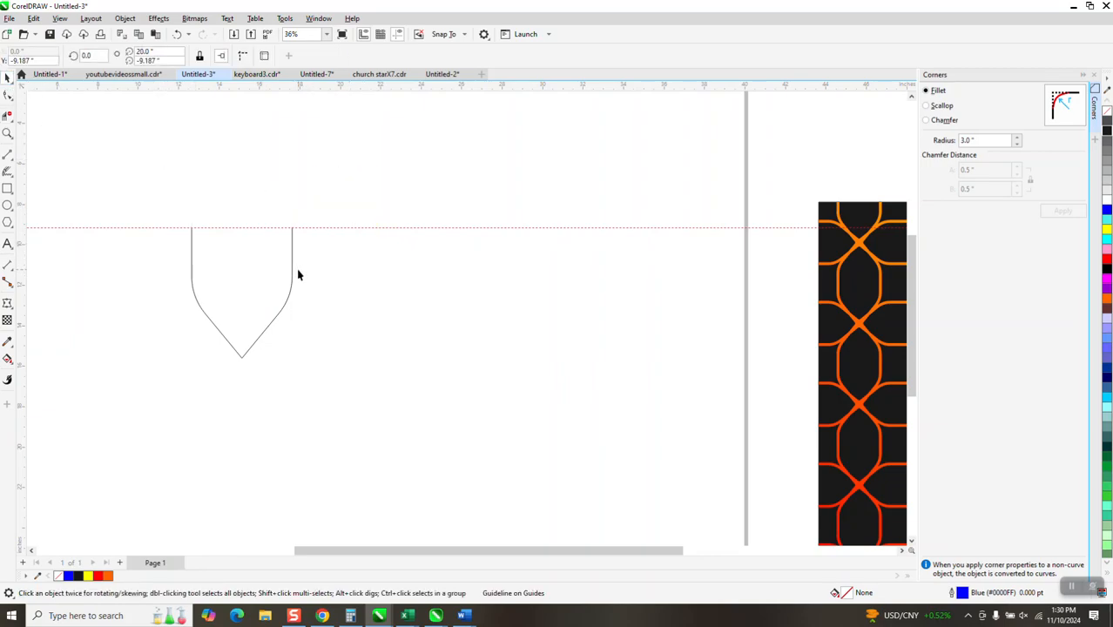
click(340, 227)
key(Delete)
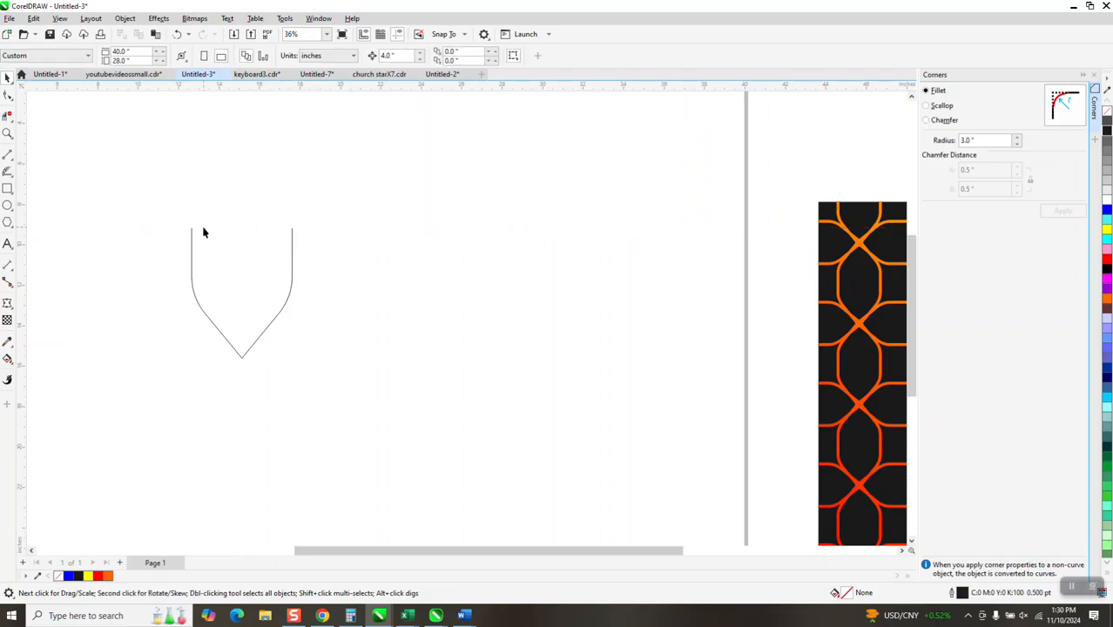
- Set the outline width of the open V-shaped curve to 36 pt
drag(332, 368, 334, 366)
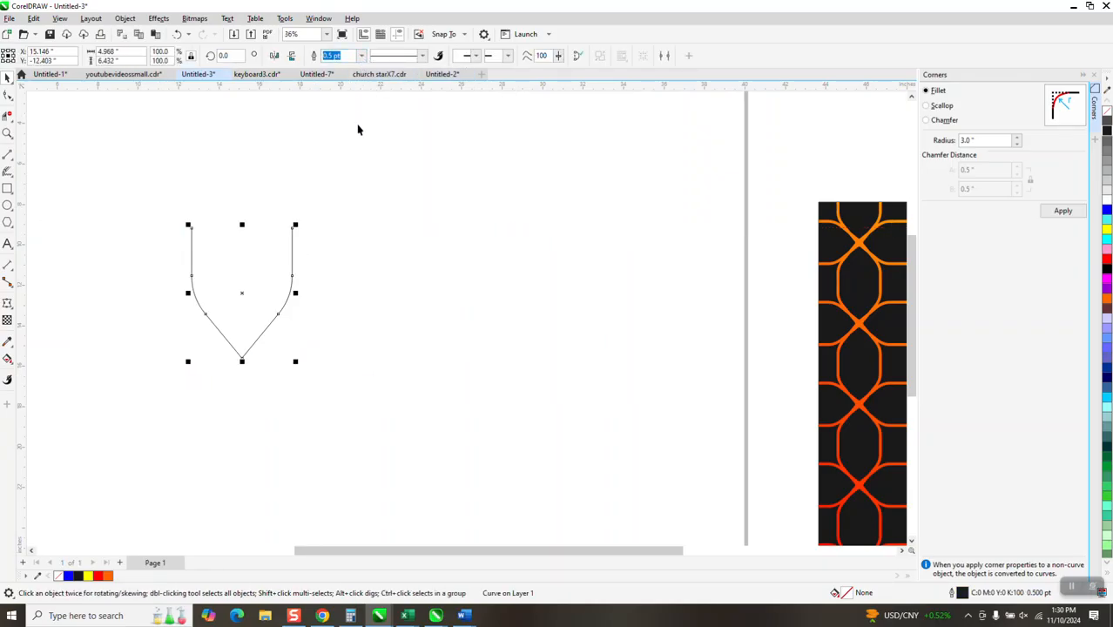
click(361, 55)
click(349, 191)
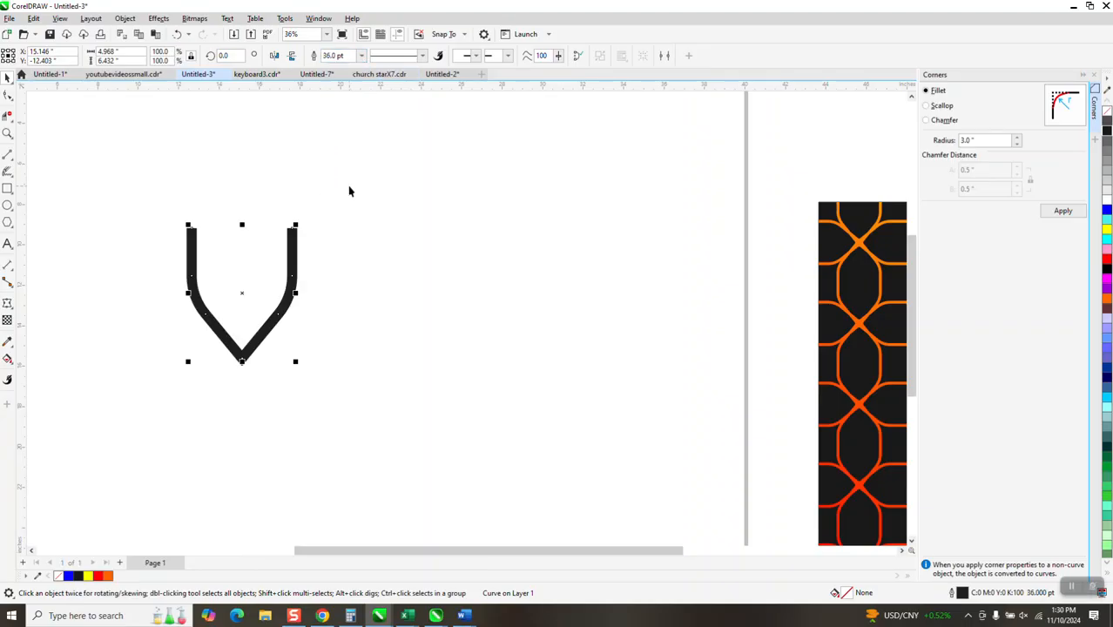
- Convert the thick outline to an object and give it no fill and a thin dark grey outline
click(125, 18)
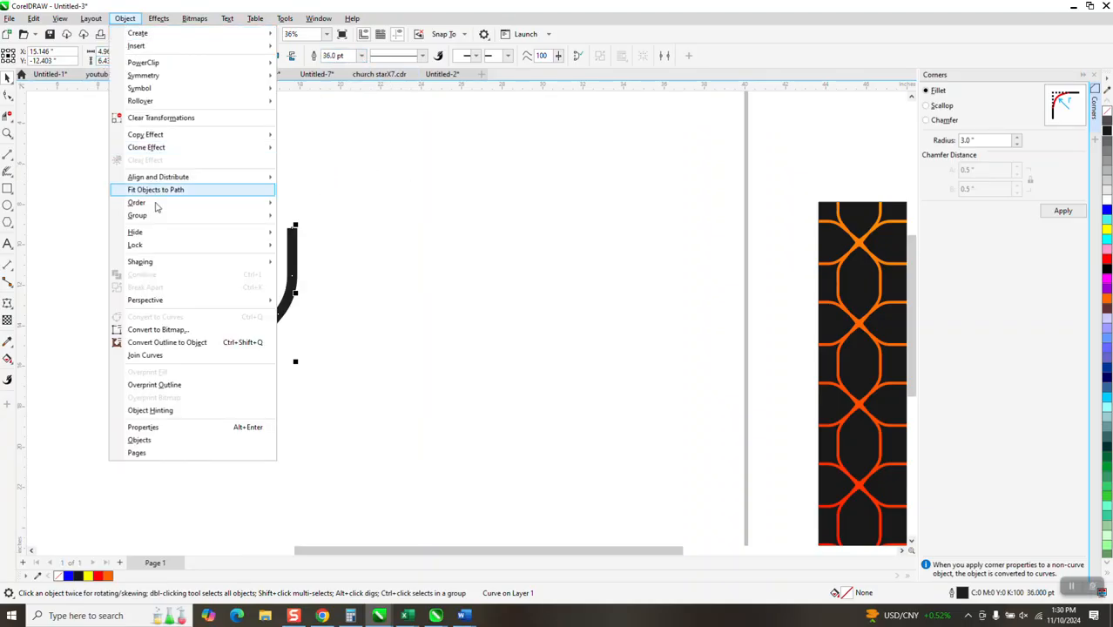
click(173, 343)
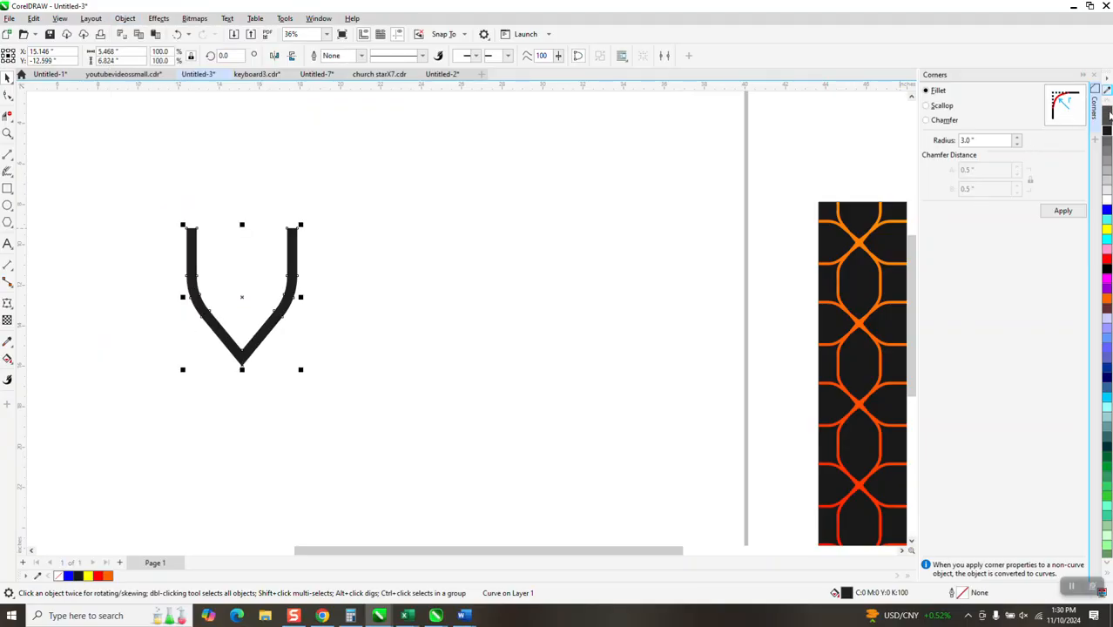
click(1109, 121)
right_click(1108, 122)
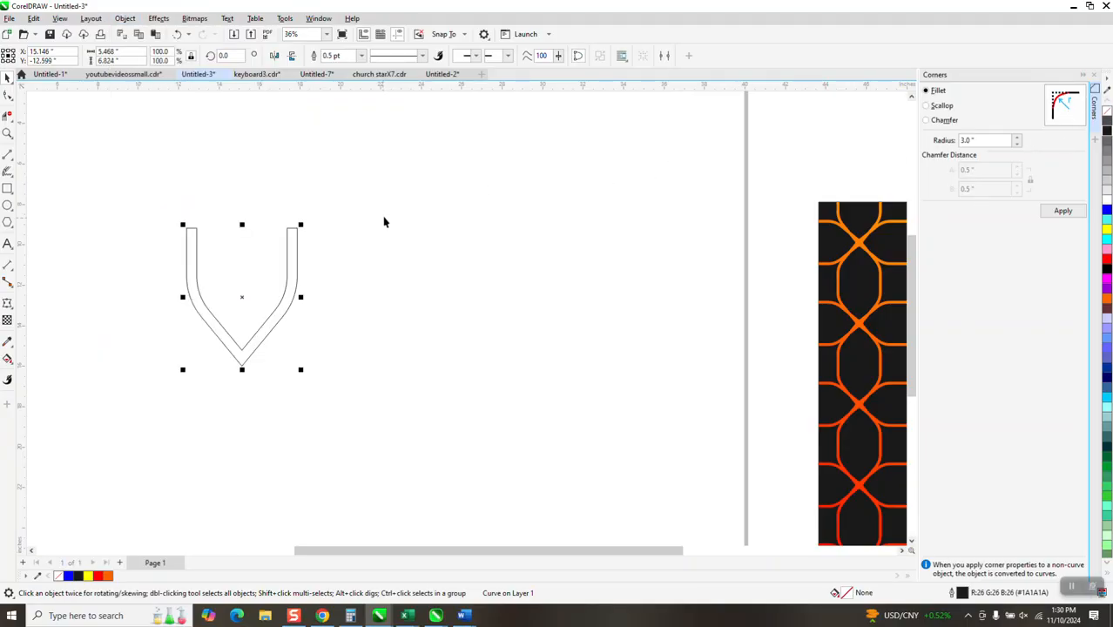
- Move the V shape to about X 22.74 in, Y -9.85 in and place a duplicate to its right
drag(245, 296, 398, 240)
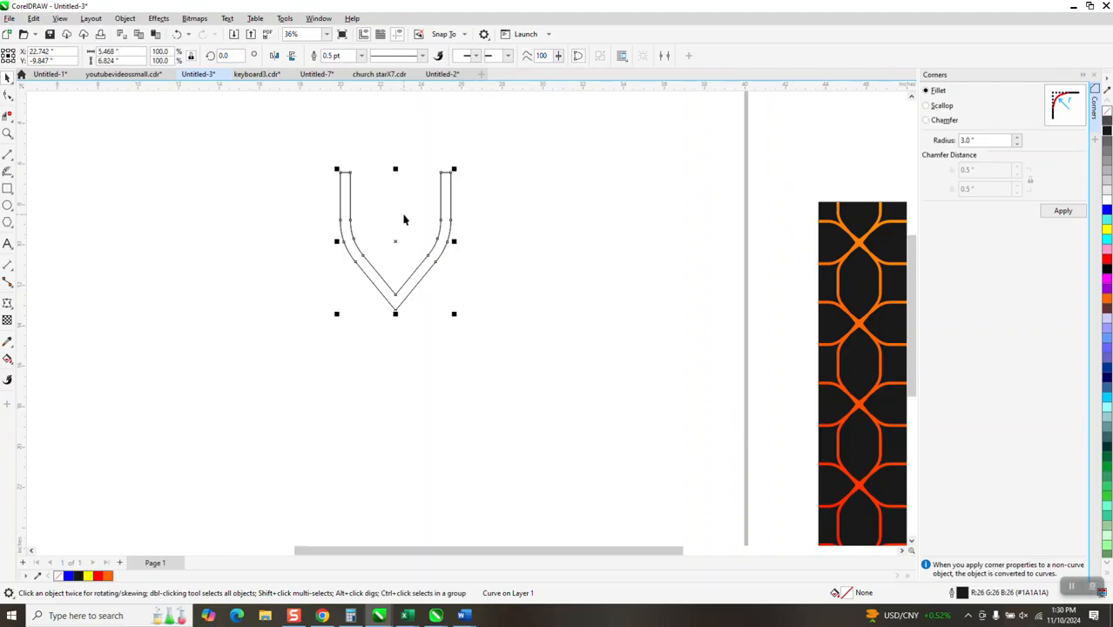
click(559, 246)
drag(445, 242, 681, 268)
- Create three copies of the original V shape rotated in 90° increments around its outer bottom tip
click(390, 296)
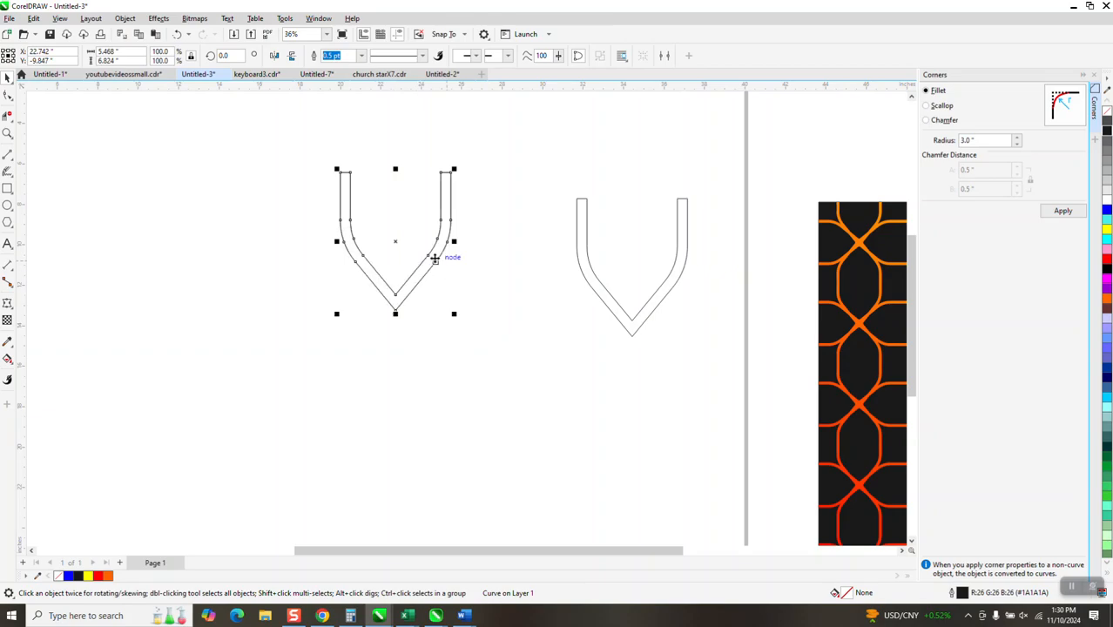
click(395, 242)
drag(396, 240, 396, 311)
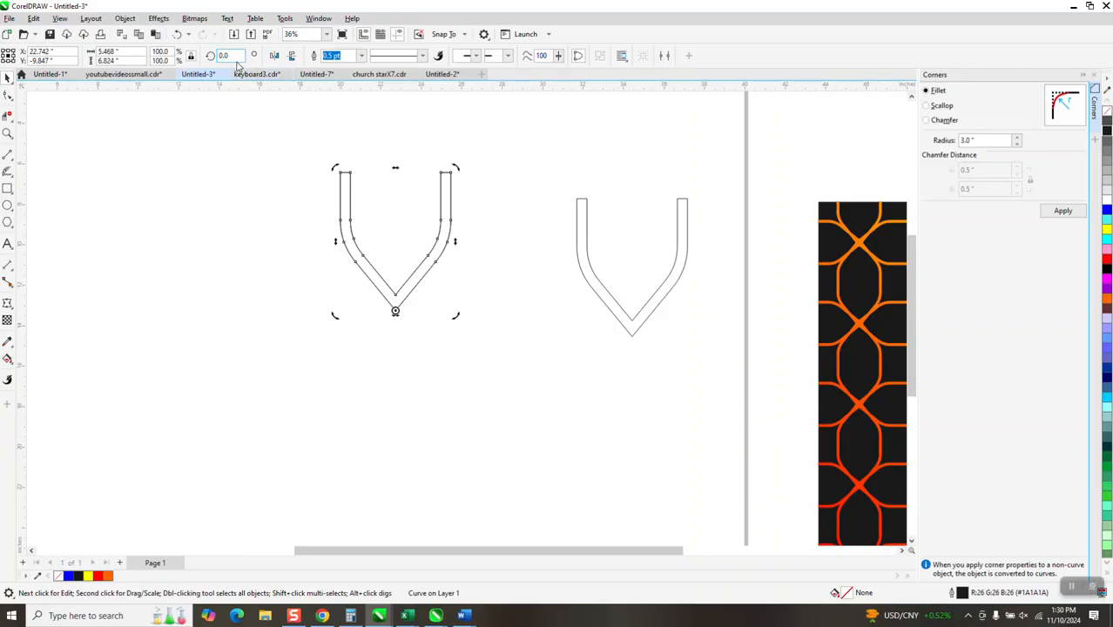
text(0)
key(Return)
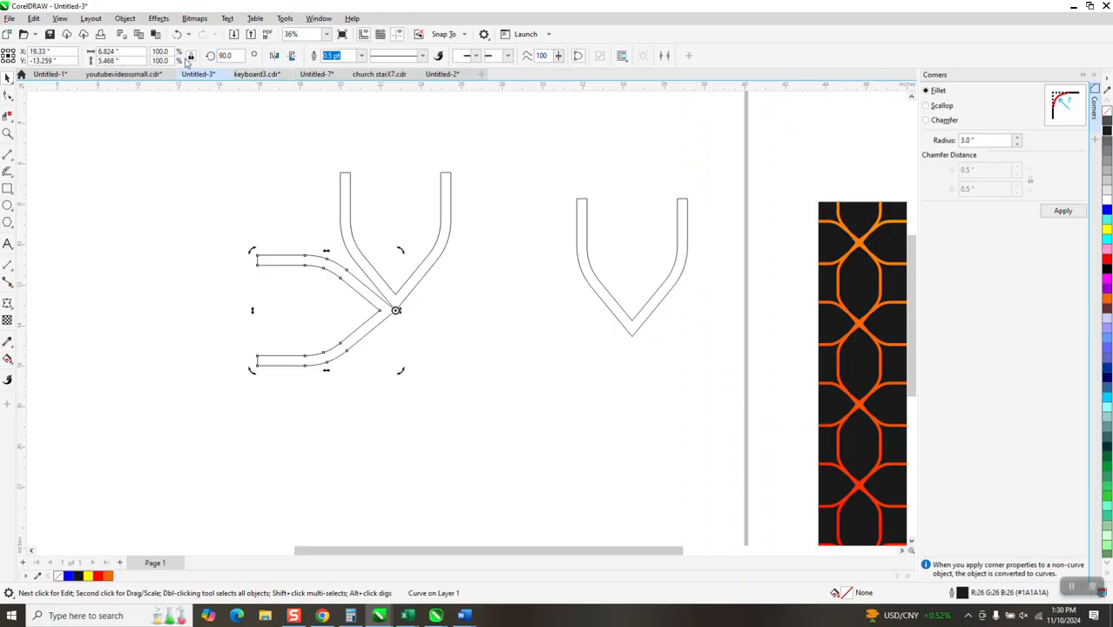
key(ctrl+r)
key(ctrl+r)
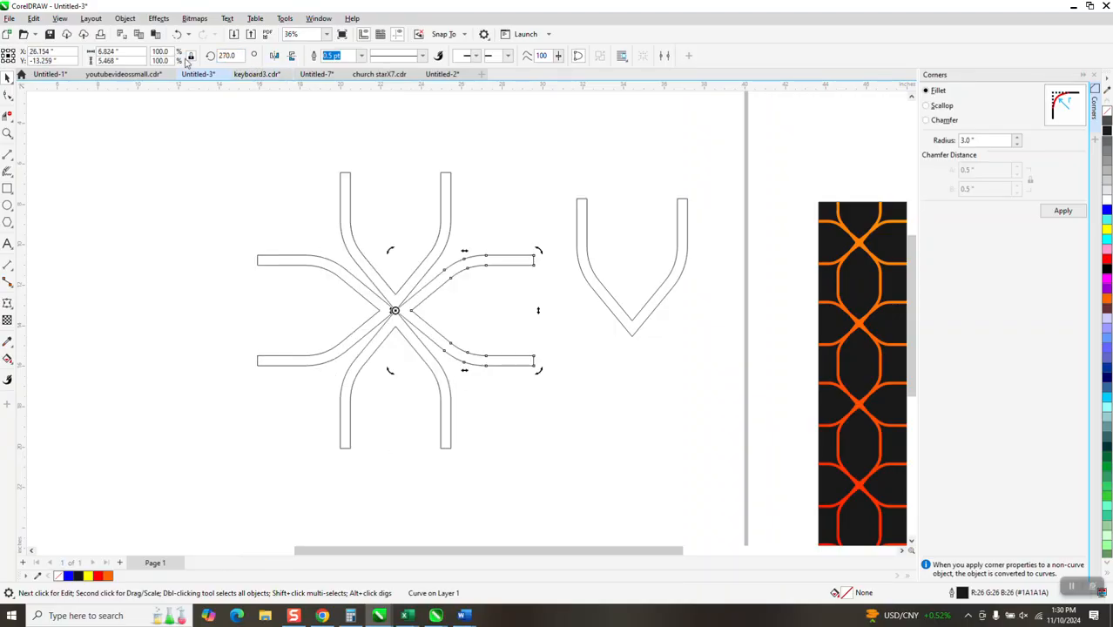
- Weld the four V shapes that meet at their outer tips into one curve
drag(243, 152, 378, 389)
drag(552, 481, 544, 455)
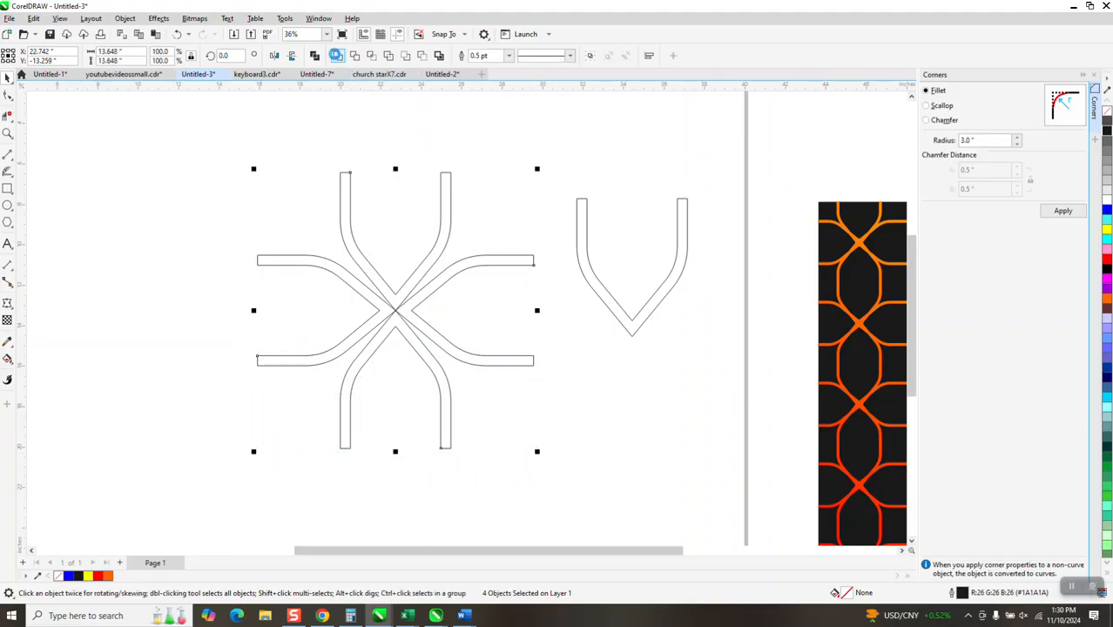
key(ctrl+l)
click(8, 133)
drag(388, 298, 435, 340)
right_click(331, 232)
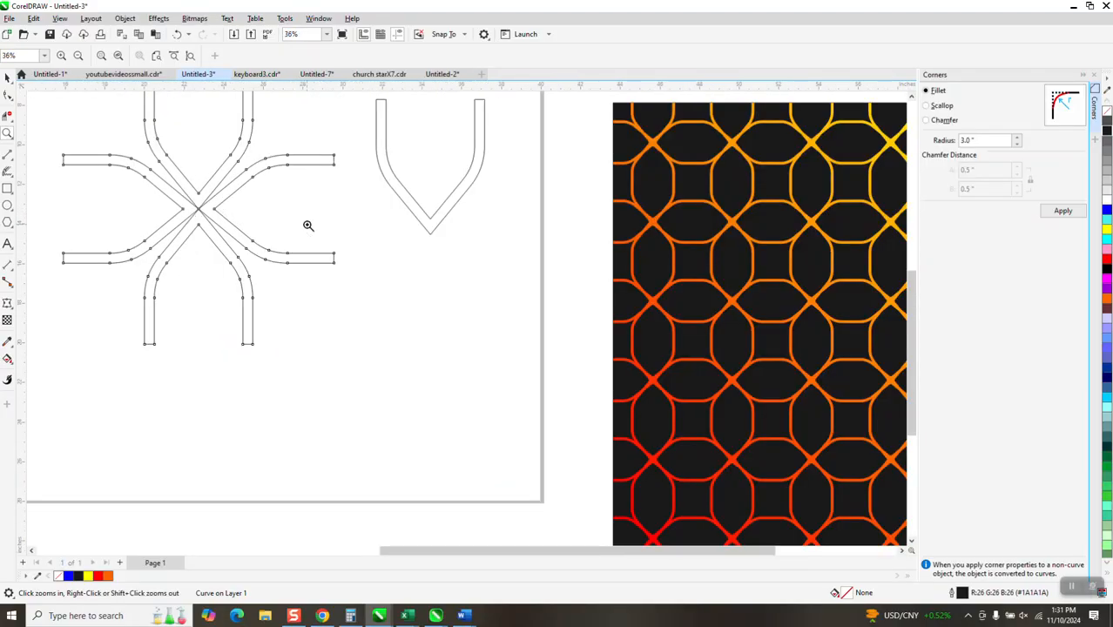
right_click(411, 232)
- Delete the welded four-armed shape, keeping the spare V shape
click(7, 77)
click(187, 174)
key(Delete)
- Move the spare V shape to about X 23.97 in, Y -10 in and make three copies rotated by 90° around its inner tip
drag(346, 206, 209, 189)
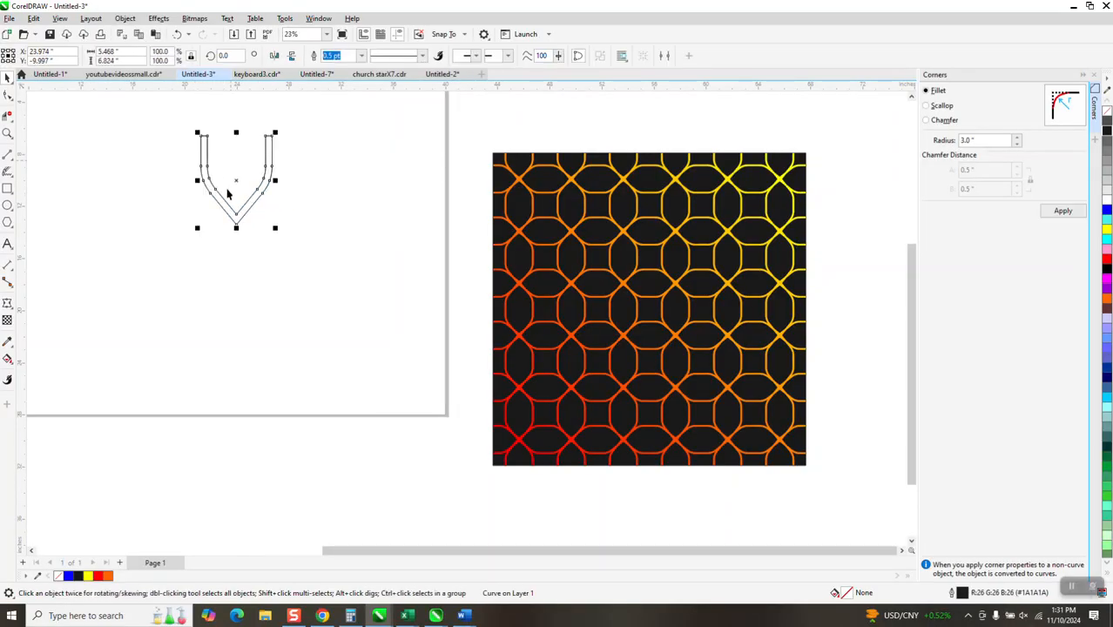
click(237, 181)
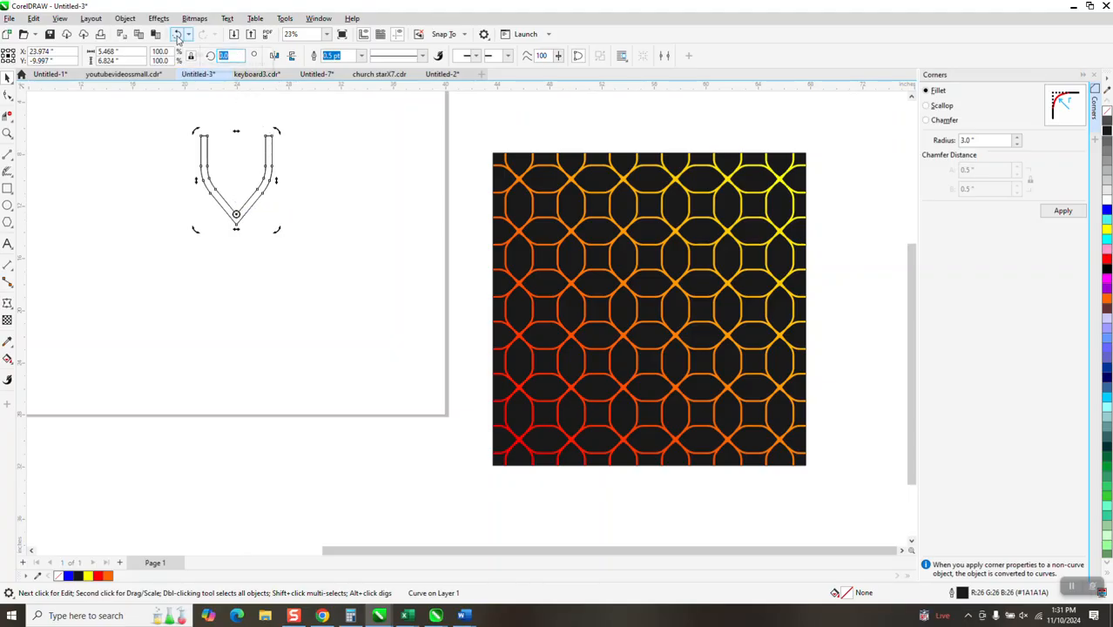
click(176, 35)
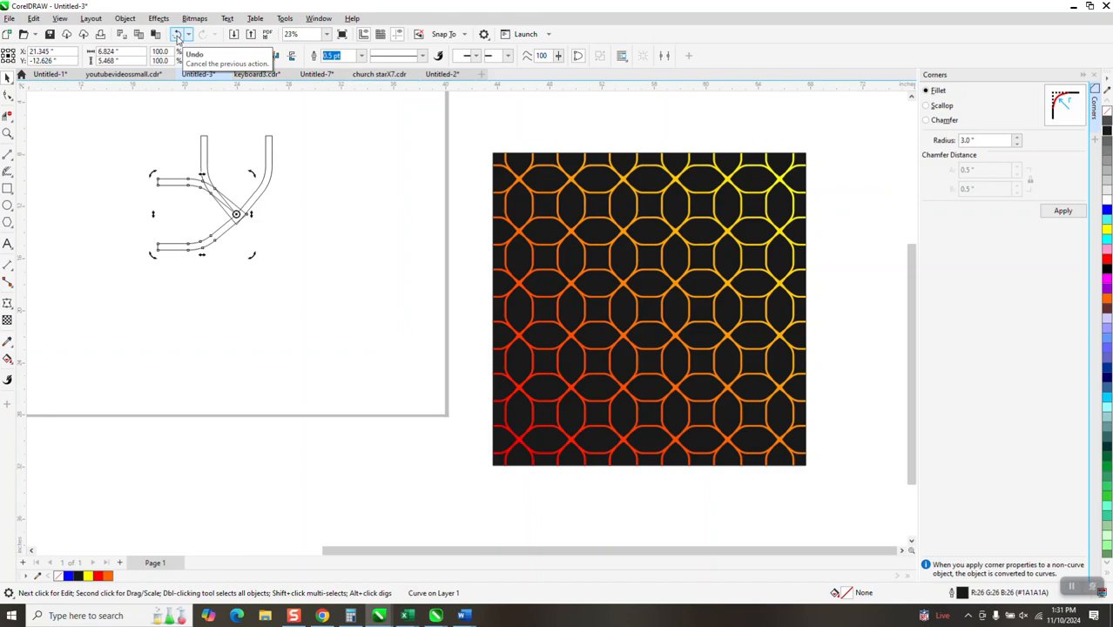
key(ctrl+r)
key(ctrl+r)
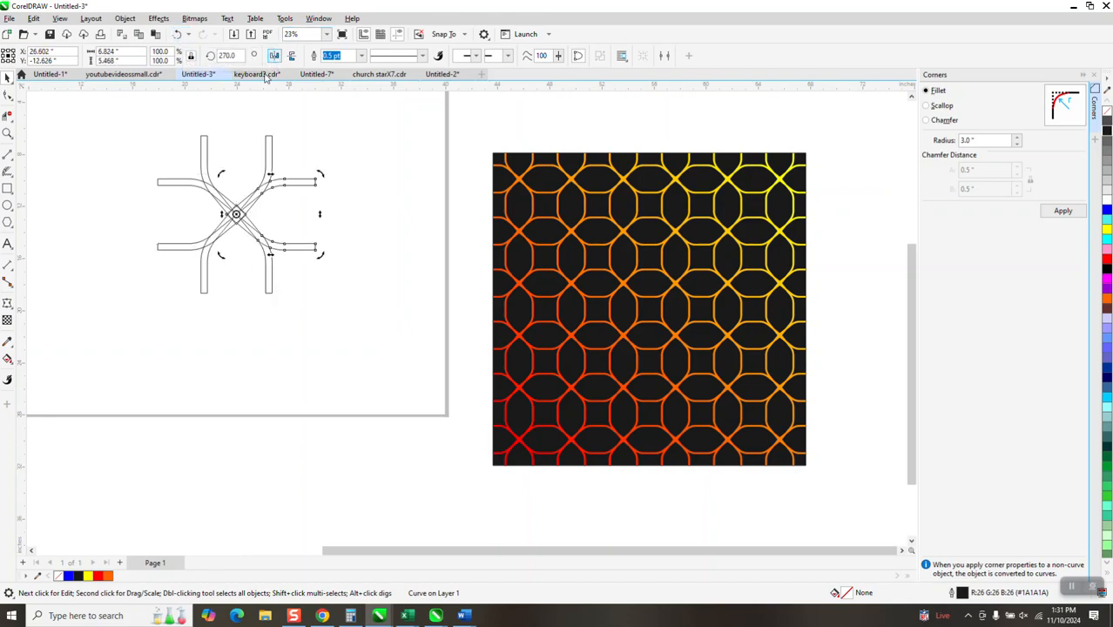
- Weld the four overlapping V shapes into a single four-armed outline
drag(122, 122, 103, 195)
drag(363, 329, 362, 330)
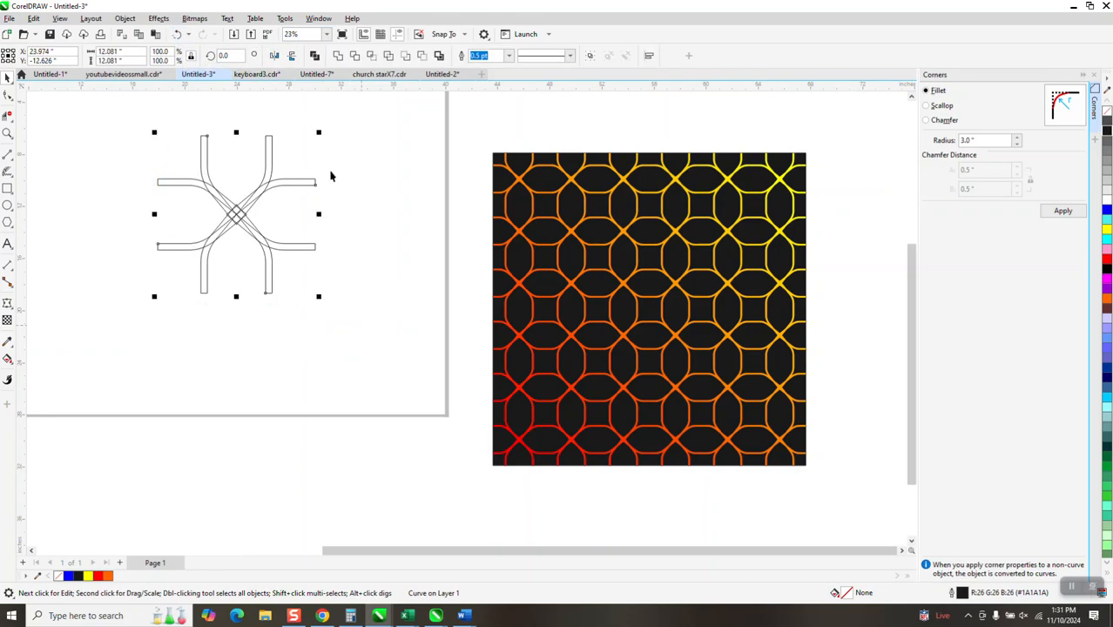
click(339, 56)
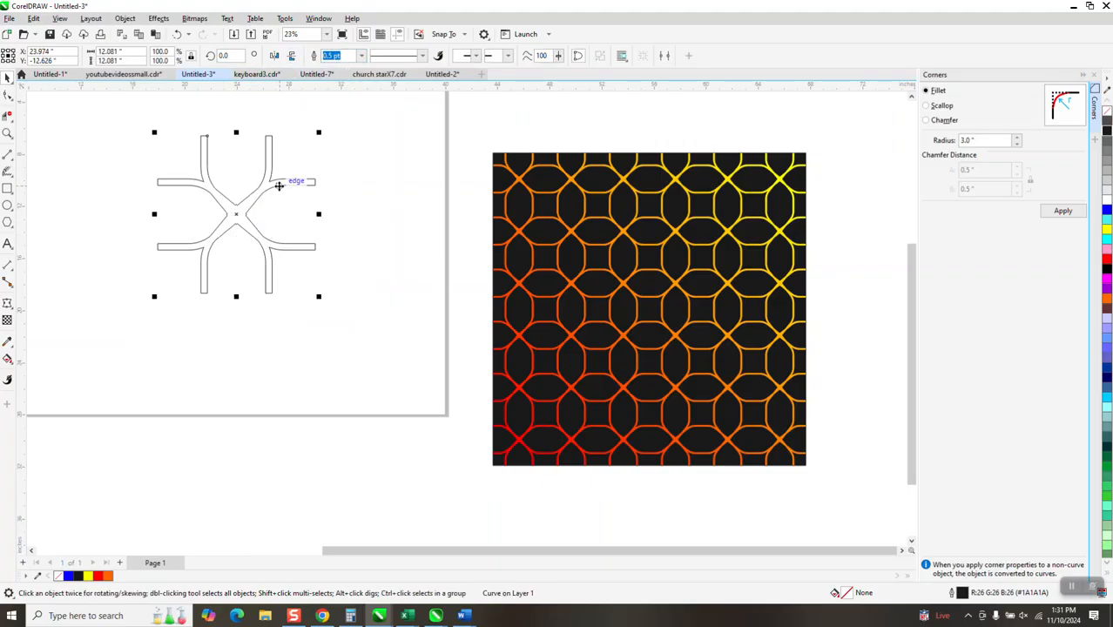
click(113, 52)
text(40)
key(Return)
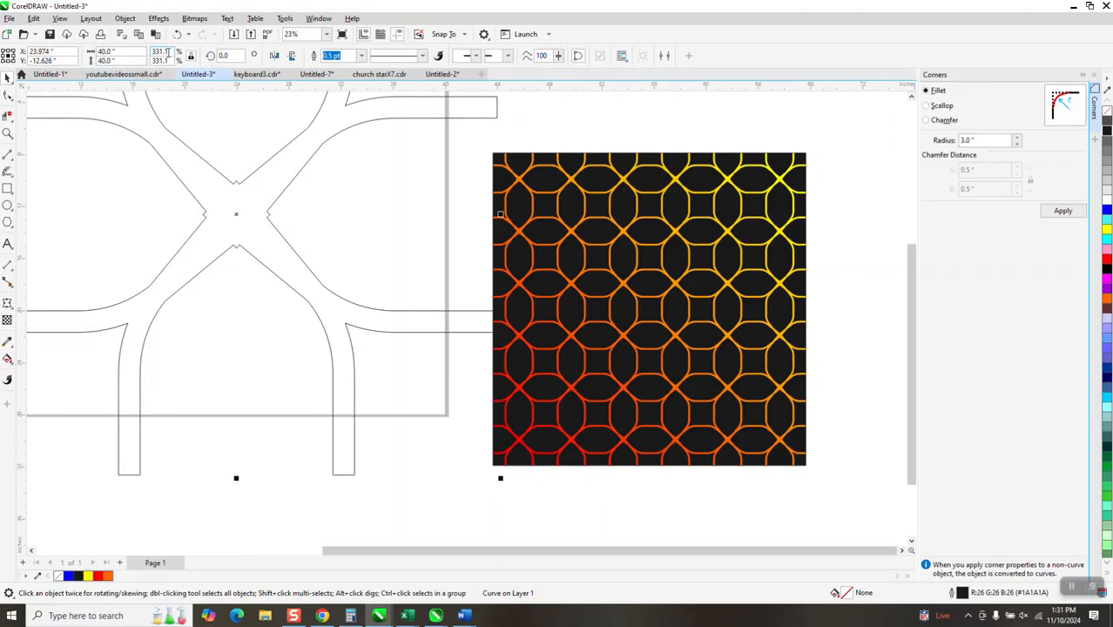
- Scale the four-armed outline to 4 in and move it to about X 13.39 in, Y -7.68 in near the page's upper edge
click(131, 51)
text(4)
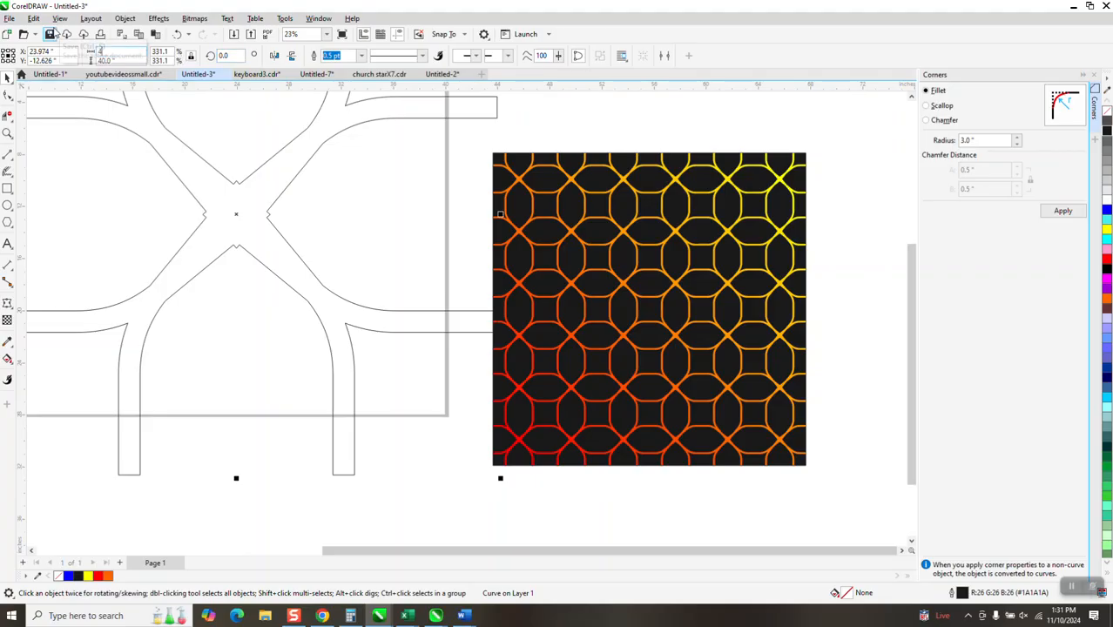
key(Return)
click(350, 92)
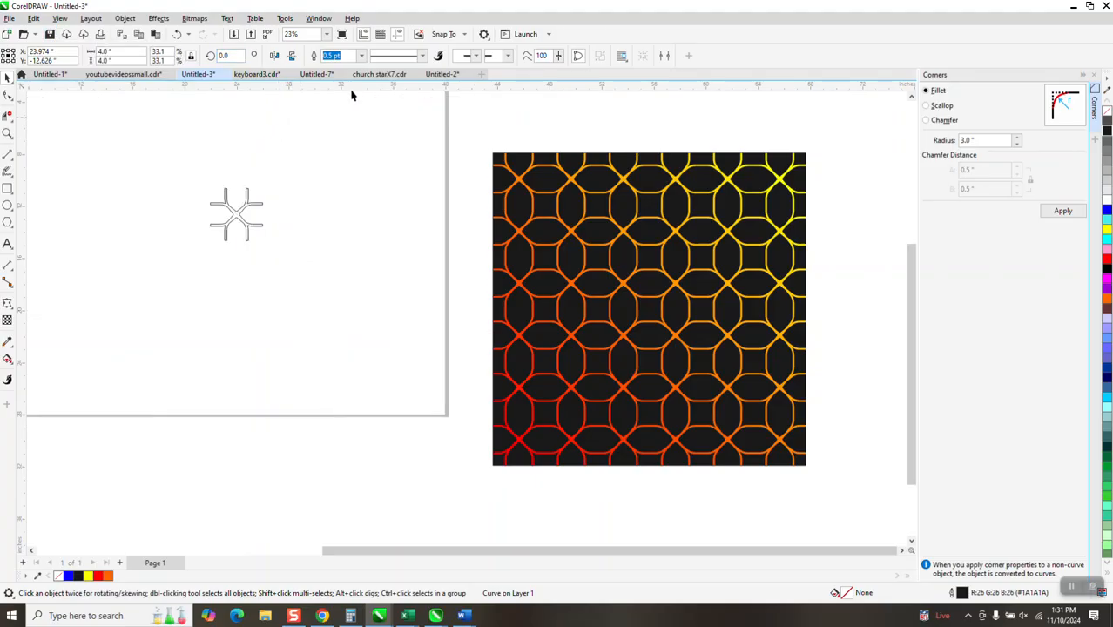
drag(225, 215, 88, 150)
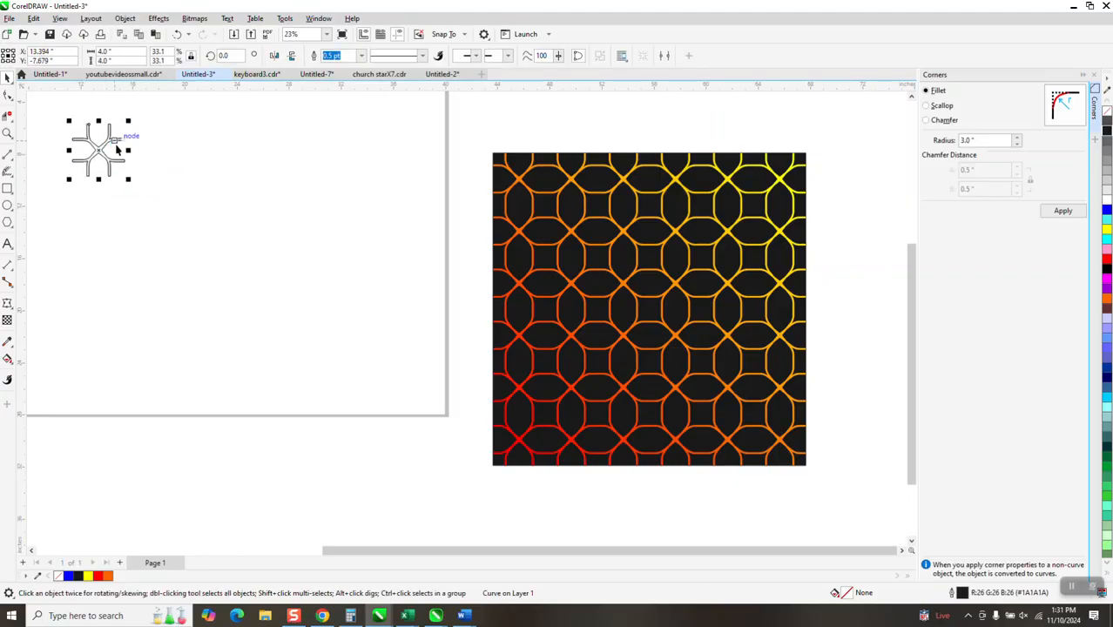
- Duplicate the 4 in tile six times at 4 in horizontal spacing to form a row of seven tiles
key(ctrl+d)
key(ctrl+d)
key(ctrl+d)
key(ctrl+d)
key(ctrl+d)
key(ctrl+d)
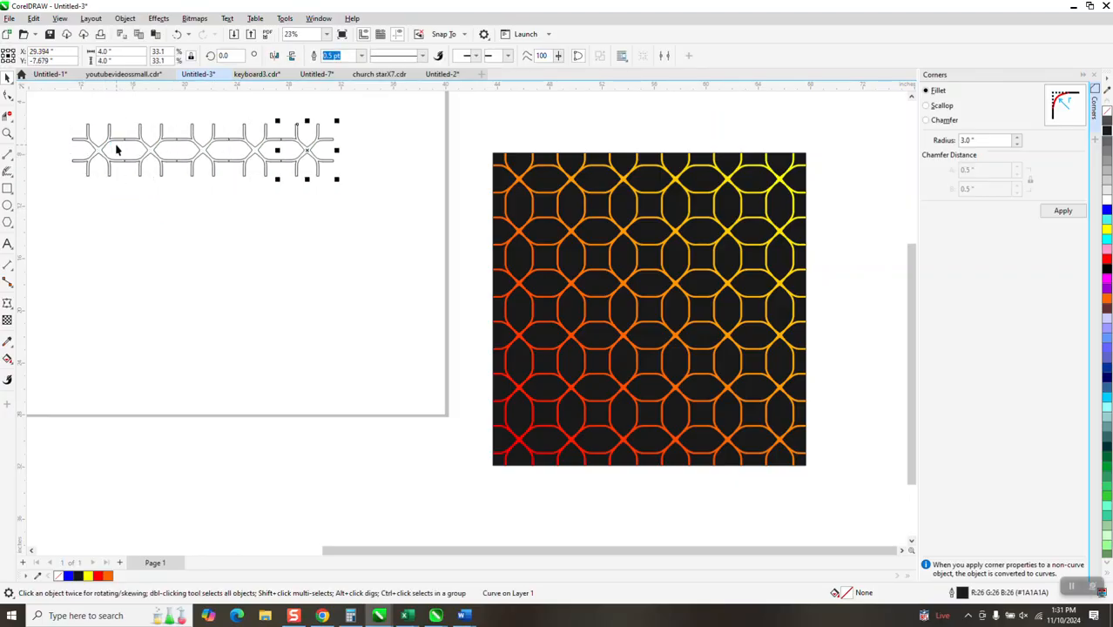
- Duplicate the whole row of seven tiles once, 4 in directly below the first row
drag(54, 103, 512, 223)
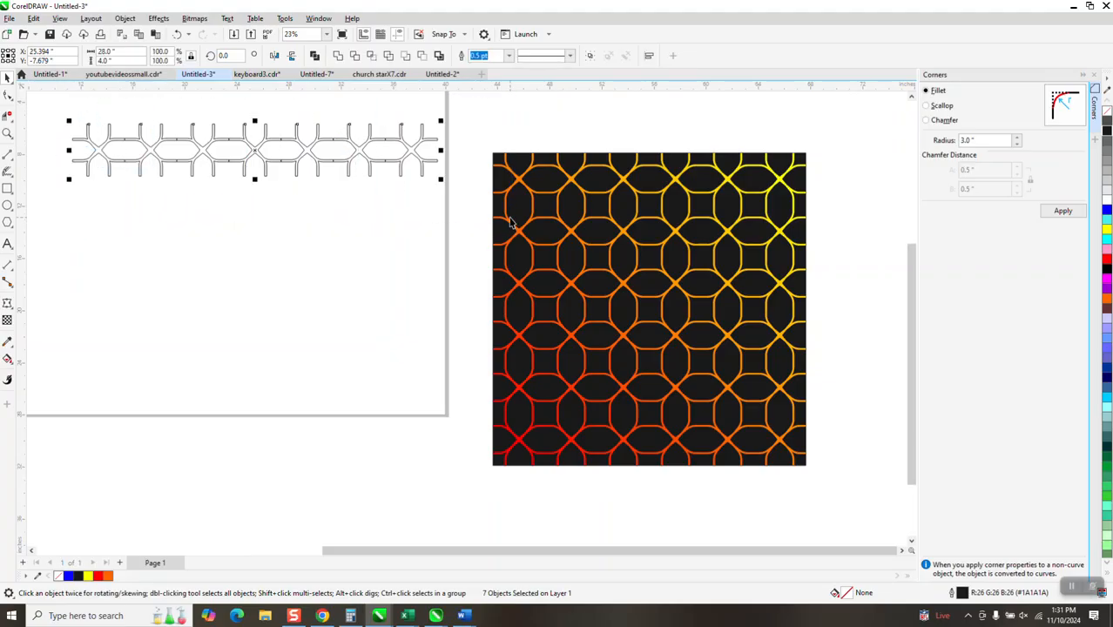
key(ctrl+d)
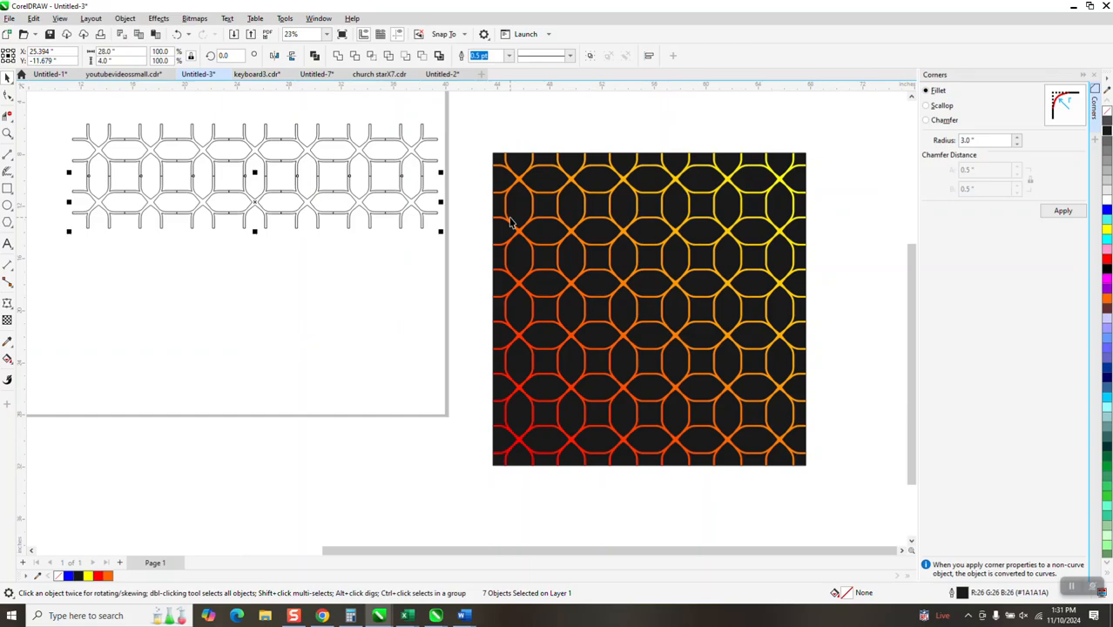
click(511, 221)
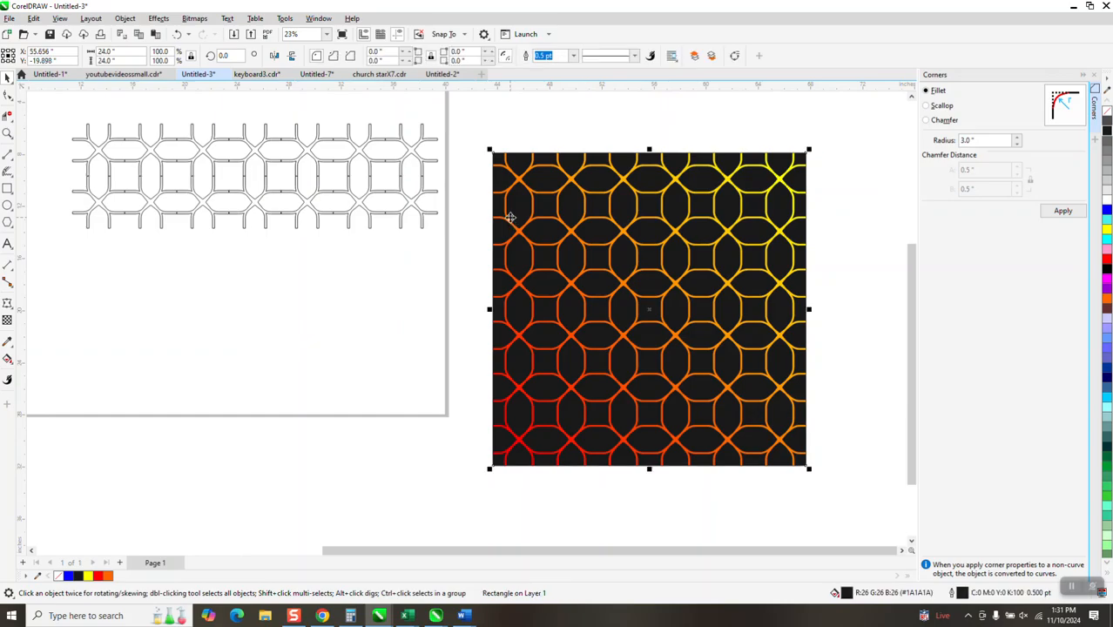
click(294, 208)
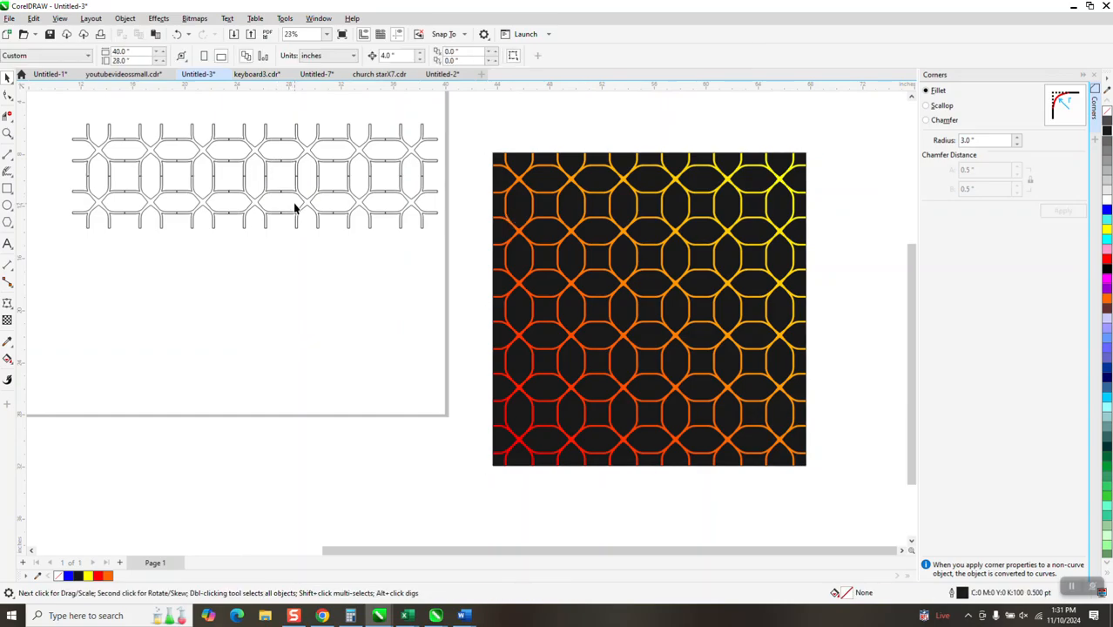
- Select the second row of tiles and duplicate it downward four times at 4 in spacing to complete six rows
click(306, 200)
drag(65, 166, 63, 185)
drag(425, 253, 460, 258)
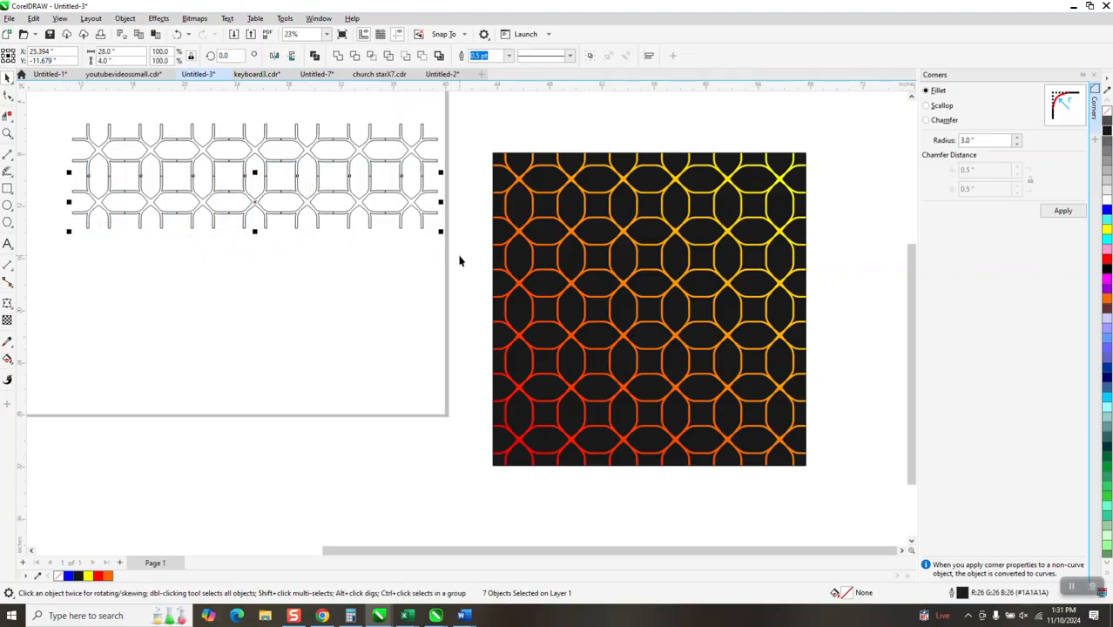
key(ctrl+d)
key(ctrl+d)
key(ctrl+d)
key(ctrl+d)
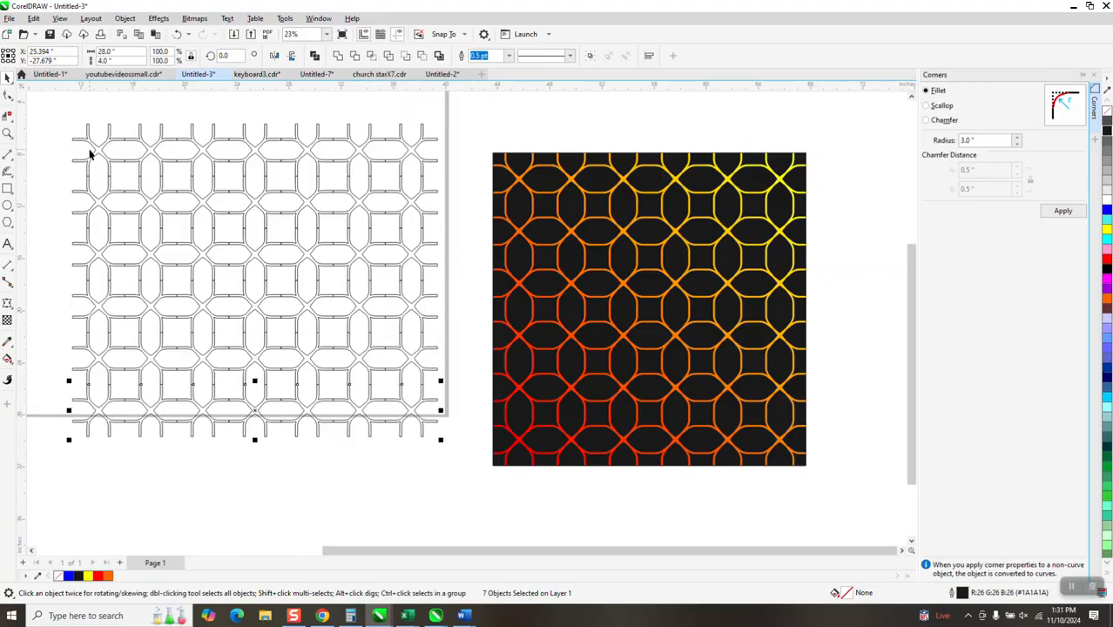
- Check the joints between neighbouring tiles and weld all tiles of the grid into one curve
click(36, 145)
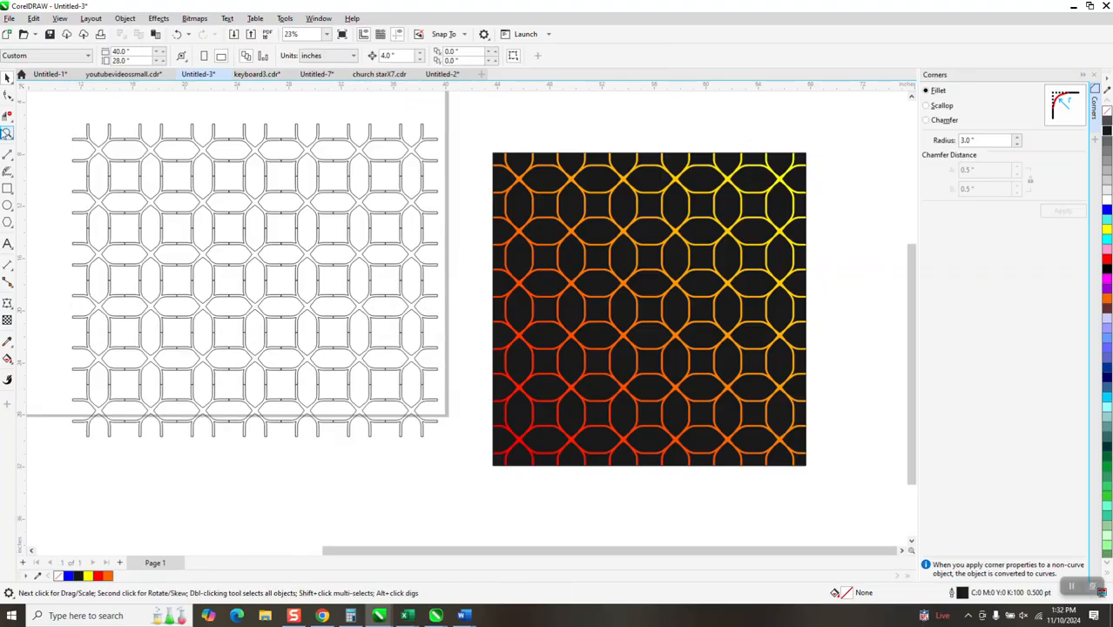
key(z)
drag(98, 130, 147, 157)
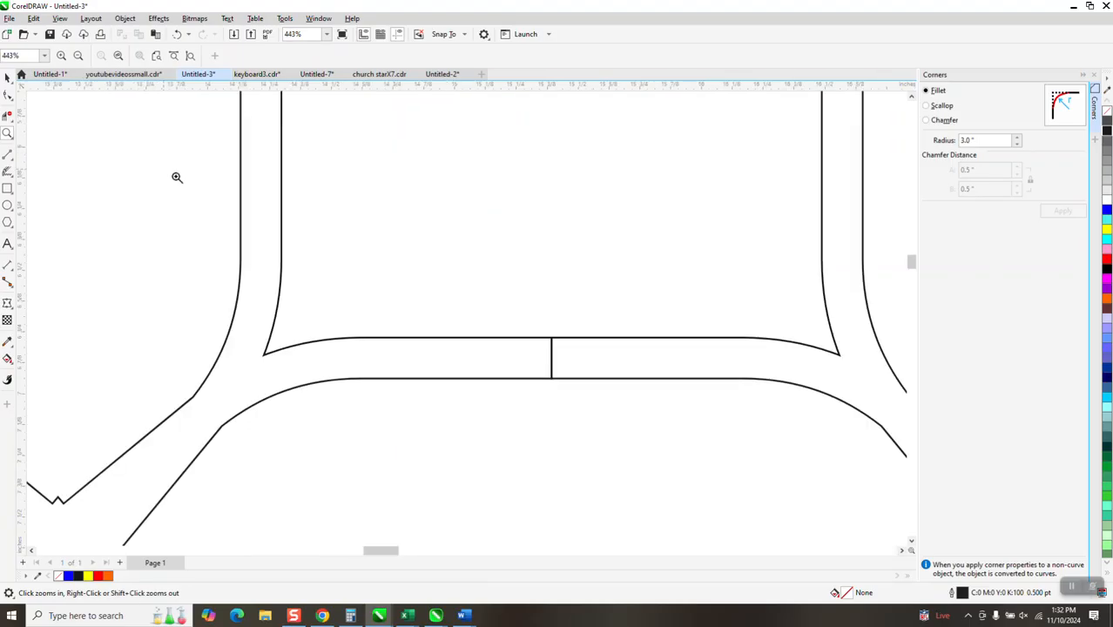
scroll(428, 298, down, 8)
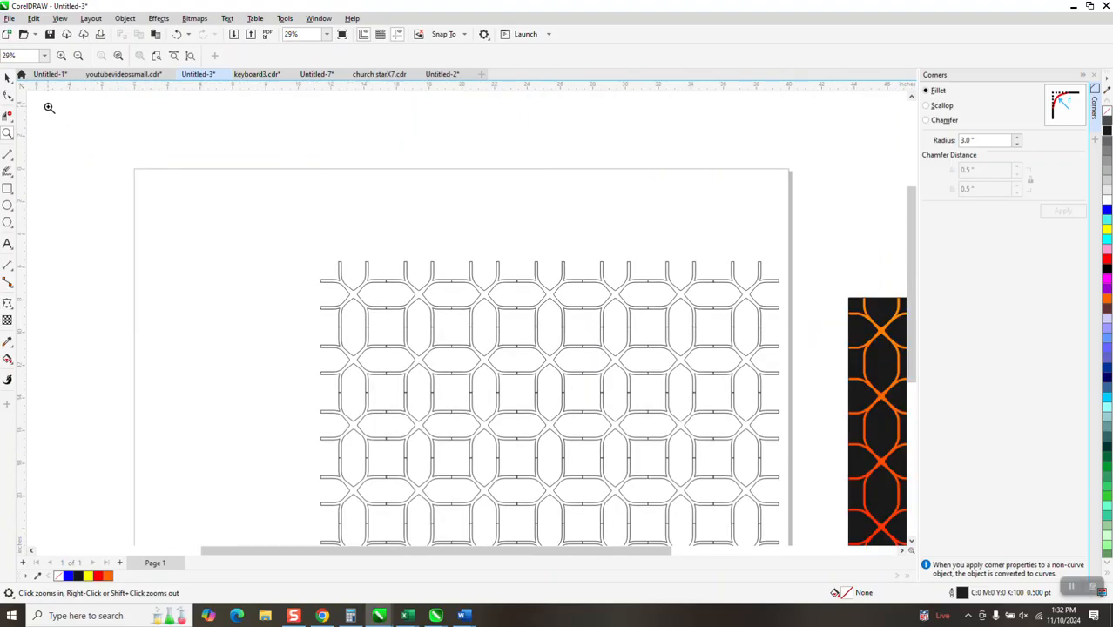
click(7, 77)
scroll(277, 136, down, 2)
drag(272, 148, 540, 427)
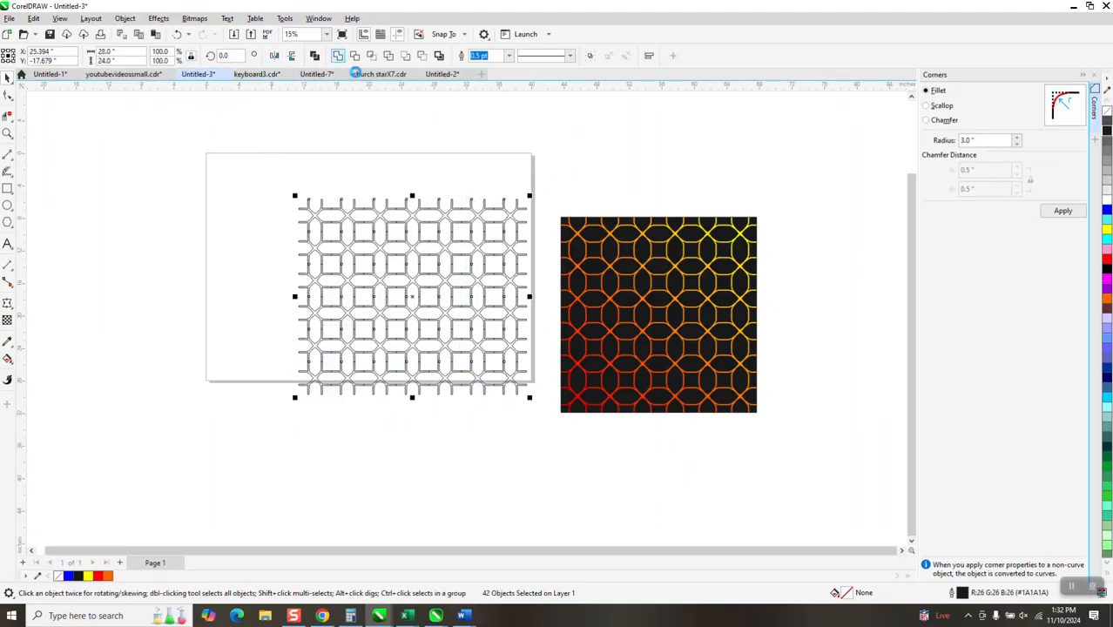
click(8, 134)
drag(325, 194, 440, 241)
scroll(370, 142, down, 4)
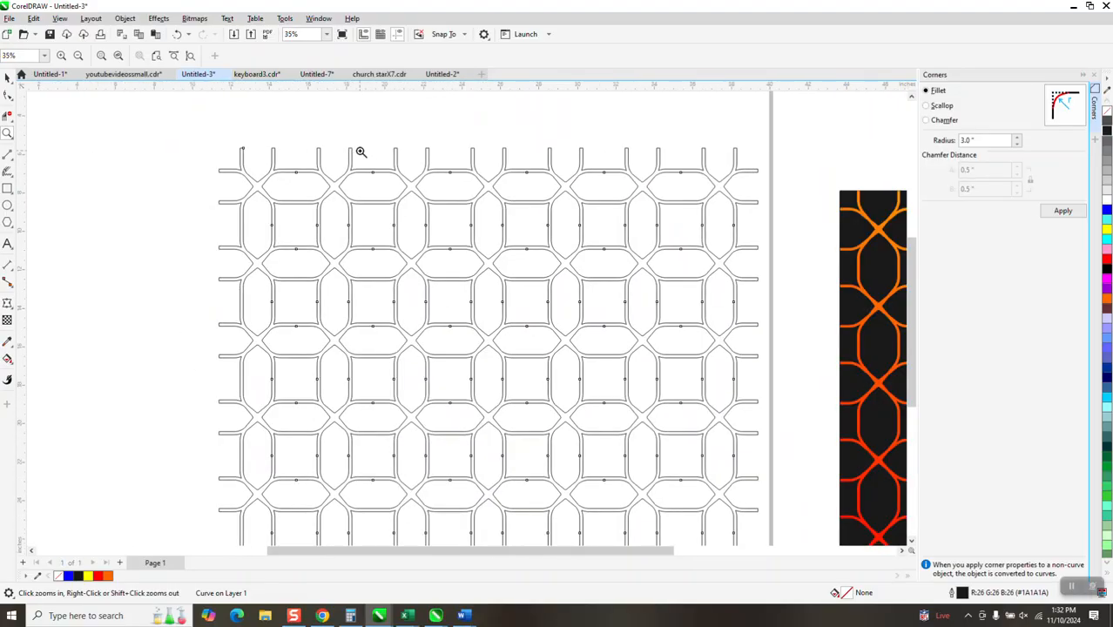
- Create a red (R255 G0 B0) copy of the welded grid's line area with Smart Fill, using no outline
scroll(354, 154, down, 1)
click(5, 6)
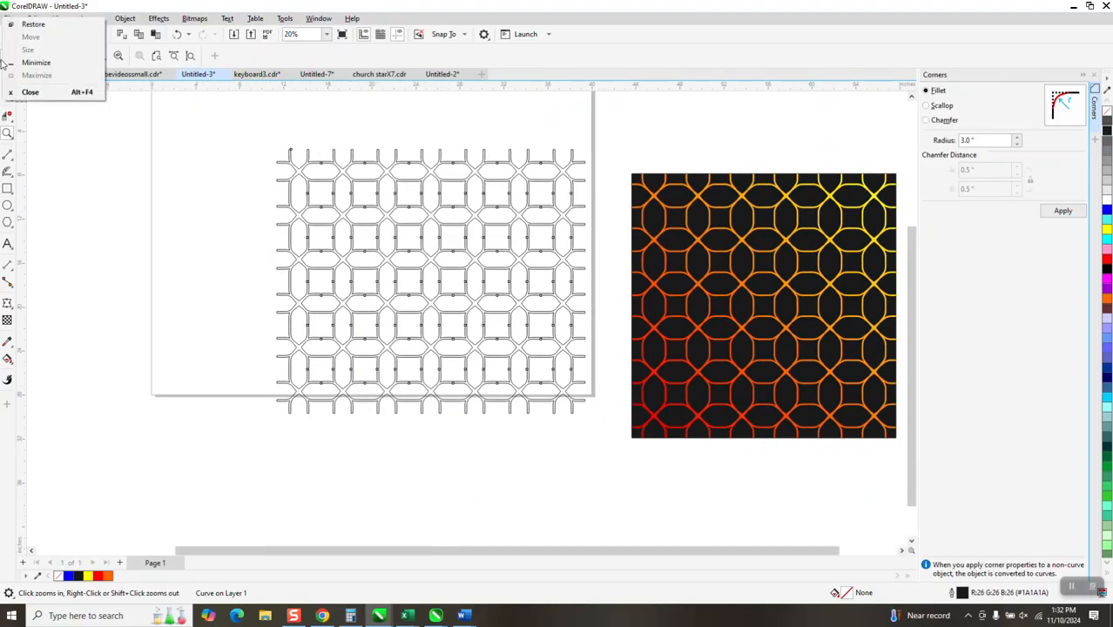
click(40, 119)
scroll(228, 157, down, 3)
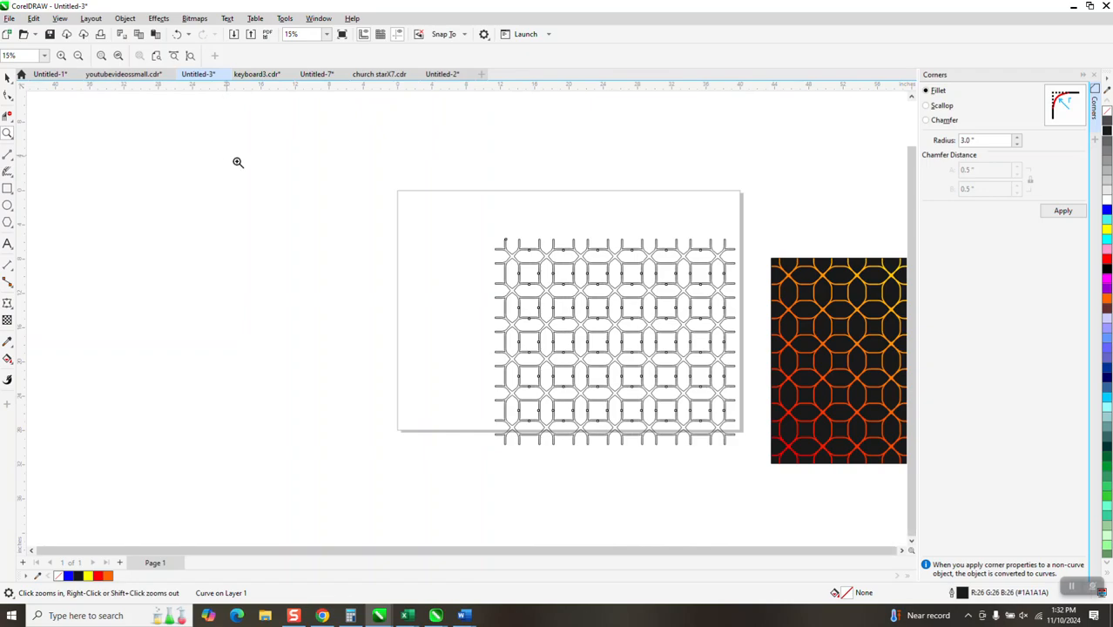
drag(376, 194, 649, 345)
click(12, 364)
click(43, 372)
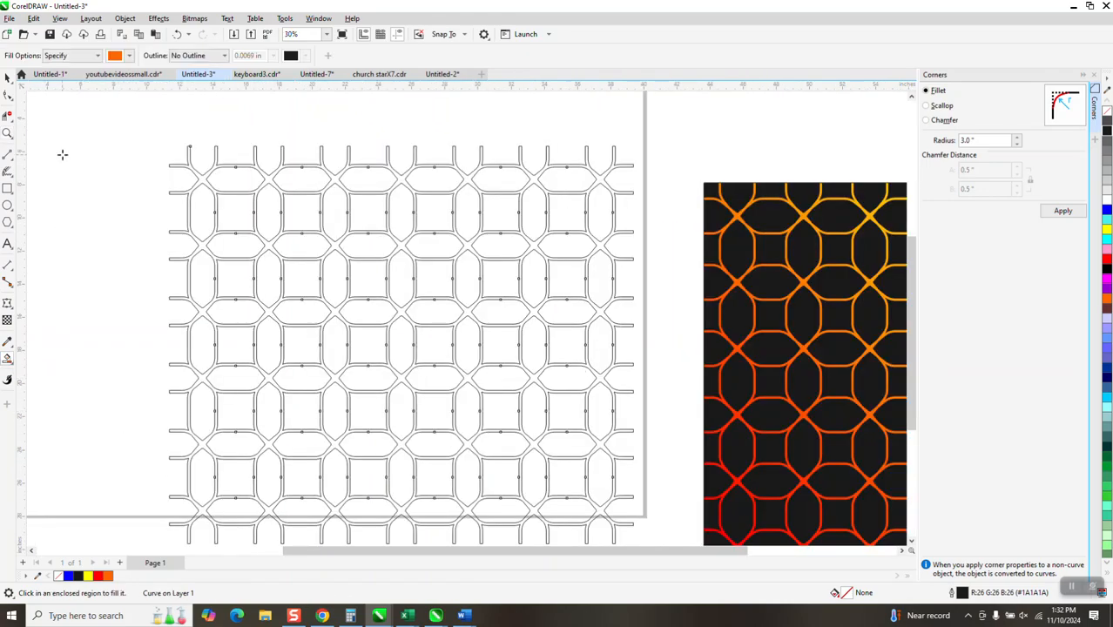
click(128, 57)
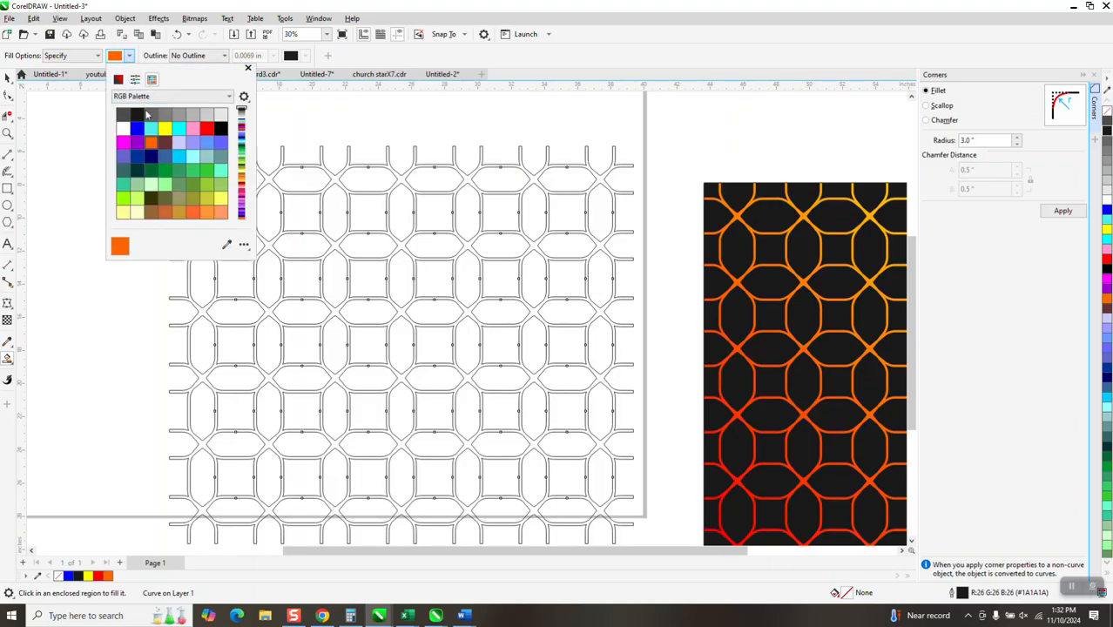
click(206, 129)
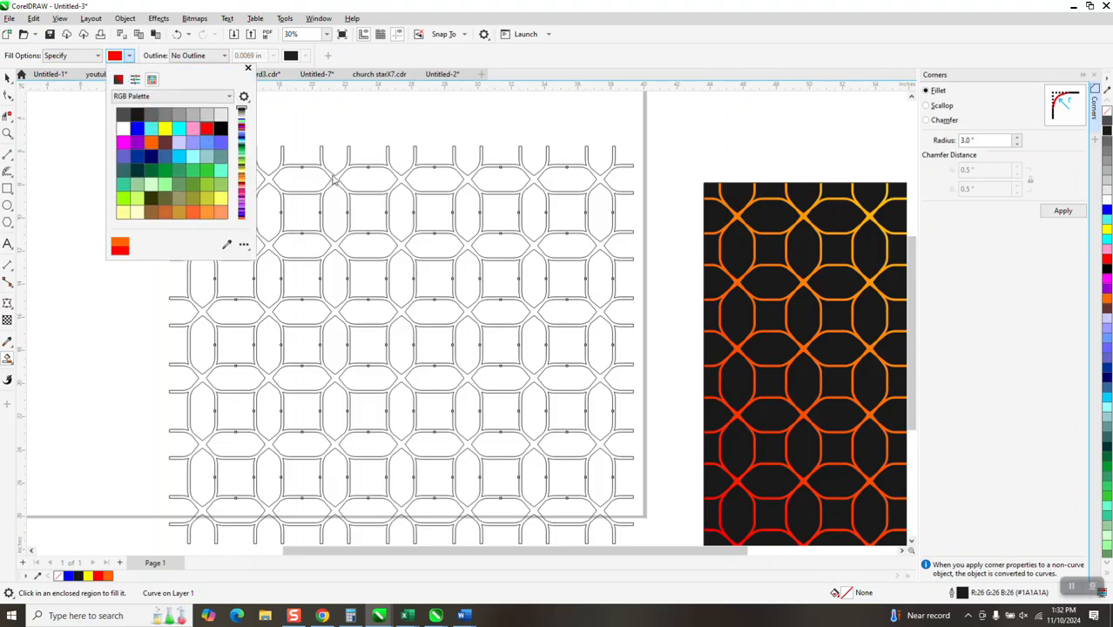
click(335, 179)
click(408, 198)
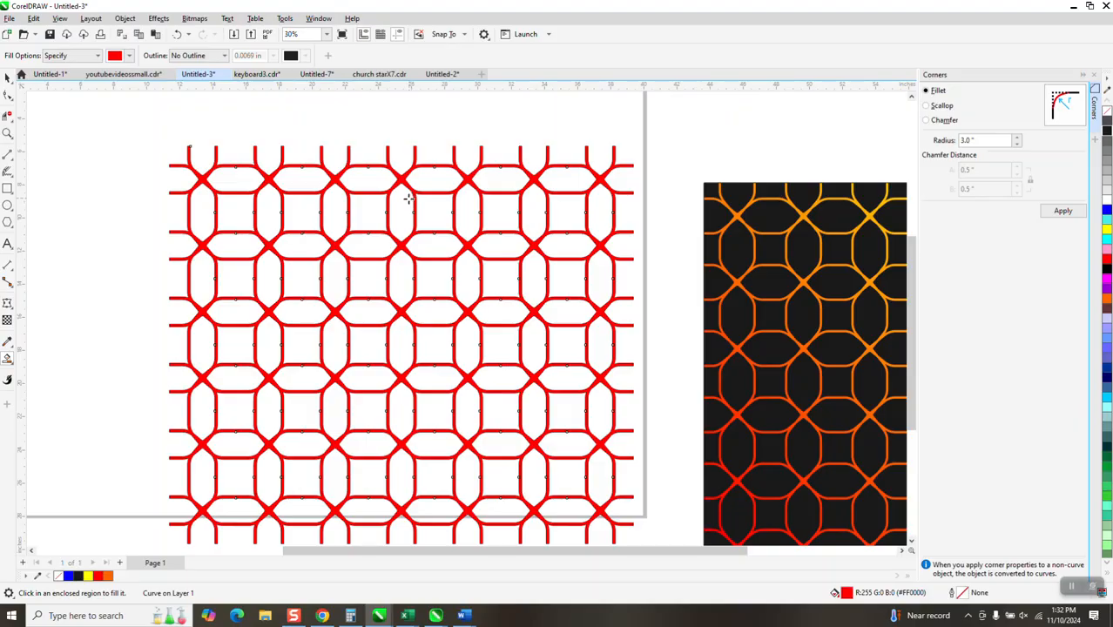
- Apply a linear fountain fill from red at the red grid's left edge to yellow at its right edge
click(12, 362)
click(30, 360)
drag(172, 367, 632, 366)
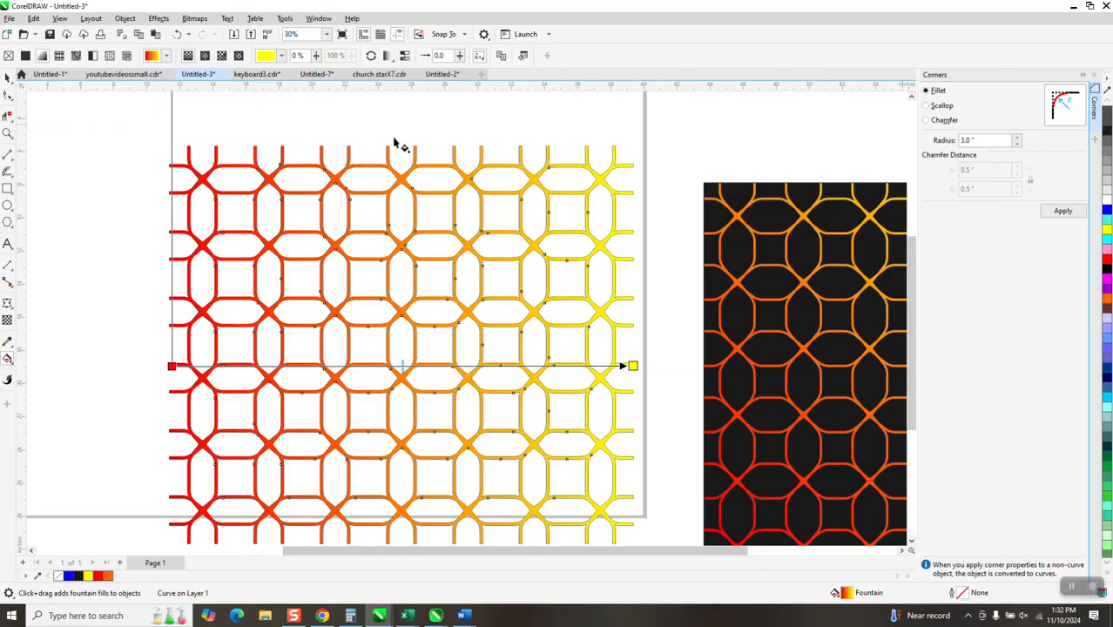
- Move the gradient-filled grid off the outlined grid to the empty area below the page
scroll(279, 150, down, 2)
click(8, 77)
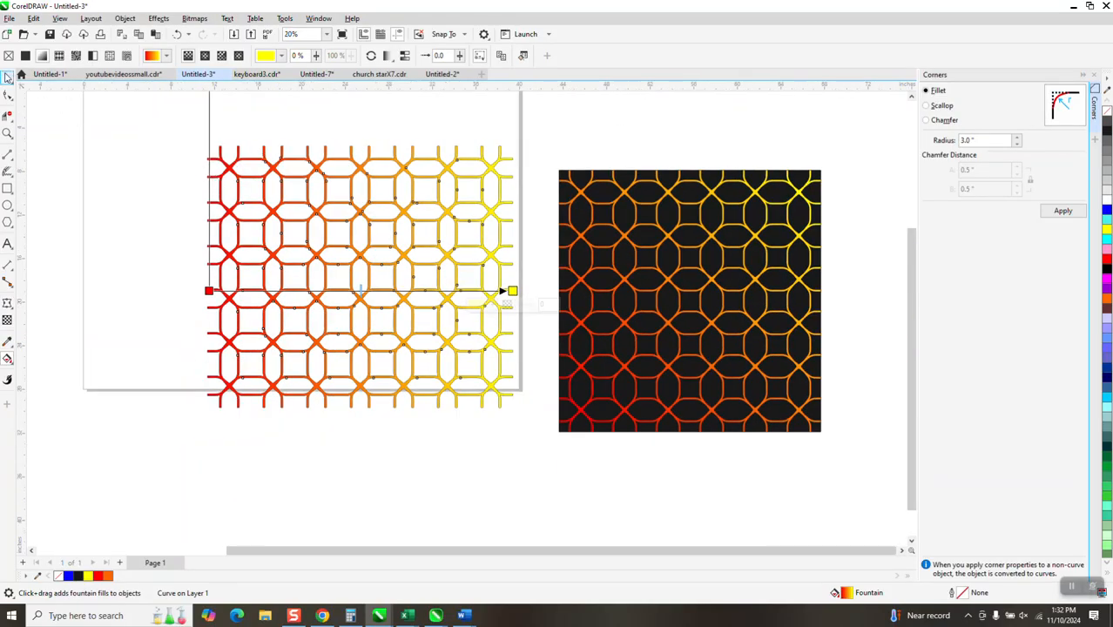
scroll(292, 229, down, 1)
drag(345, 261, 398, 202)
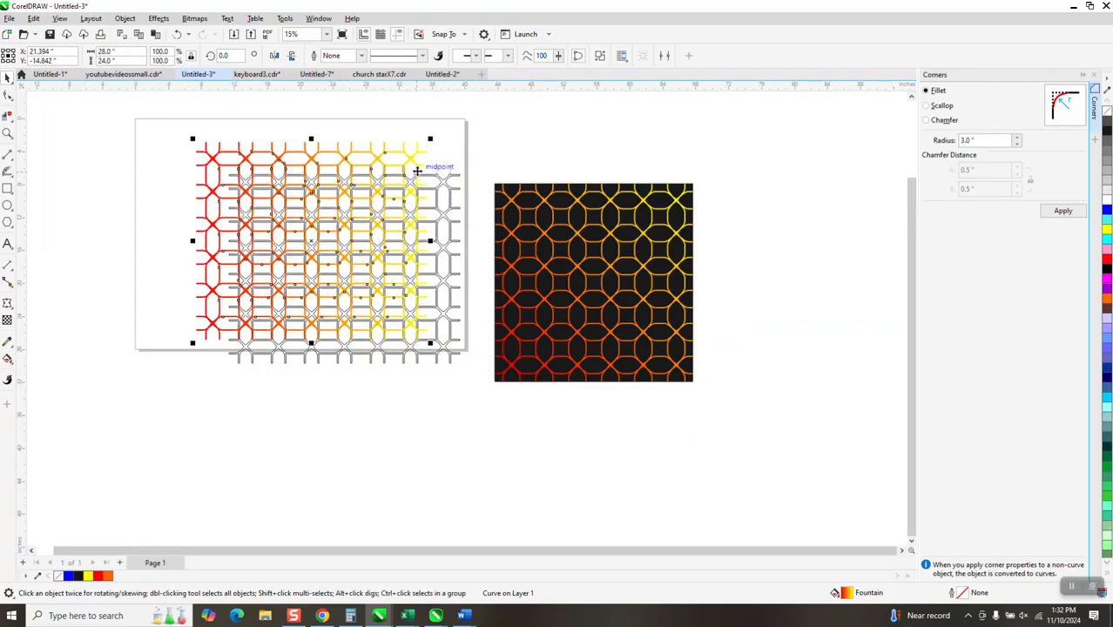
drag(307, 249, 283, 466)
click(314, 272)
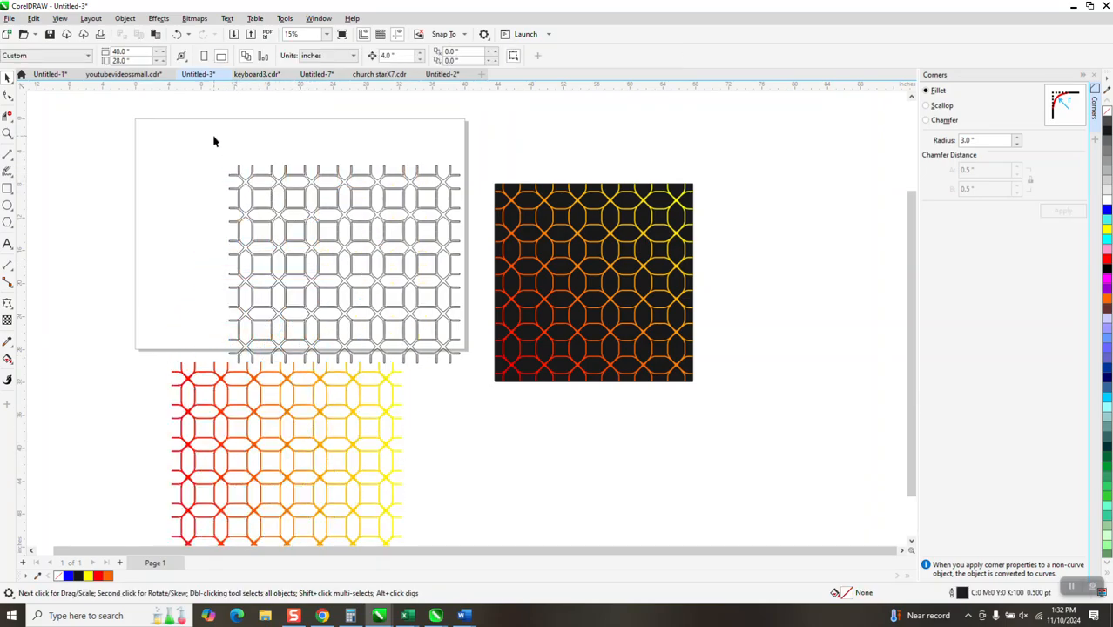
- Delete the outlined grid and centre the gradient-filled grid on the page
drag(446, 375, 448, 376)
key(Delete)
click(380, 390)
key(p)
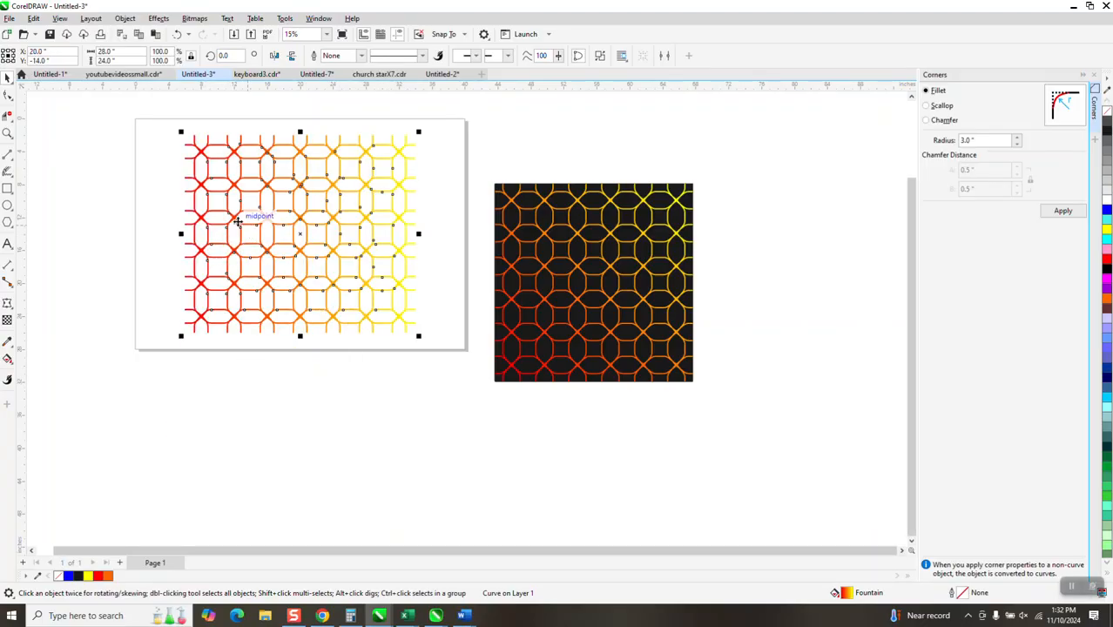
- Draw a 28 by 24 in rectangle around the gradient grid, fill it with R26 G26 B26 and send it to the back of the page
click(7, 189)
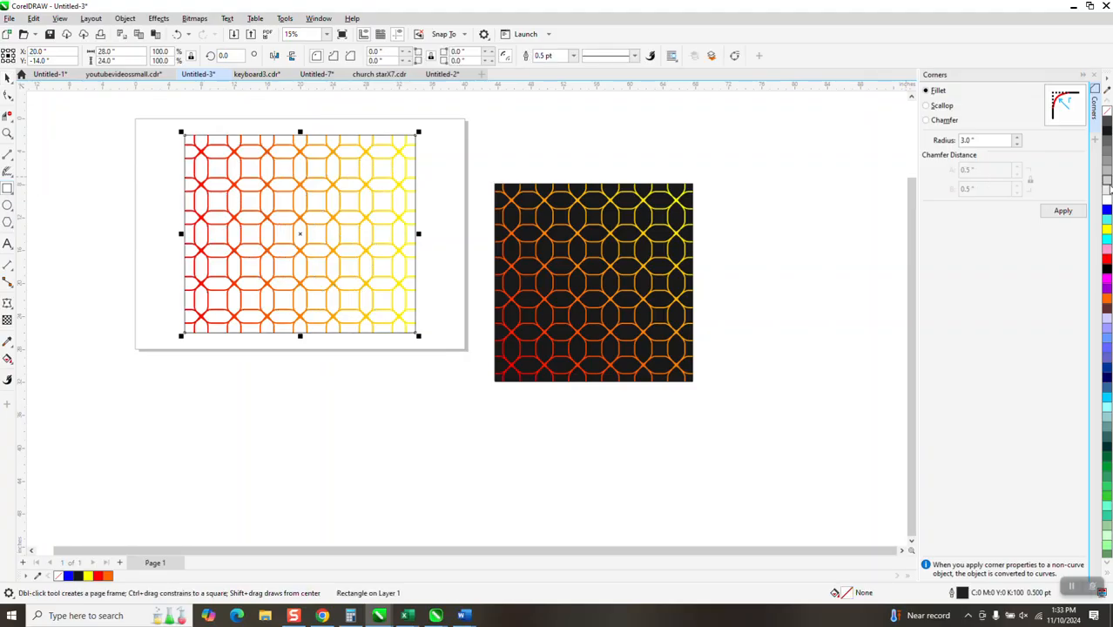
click(1107, 132)
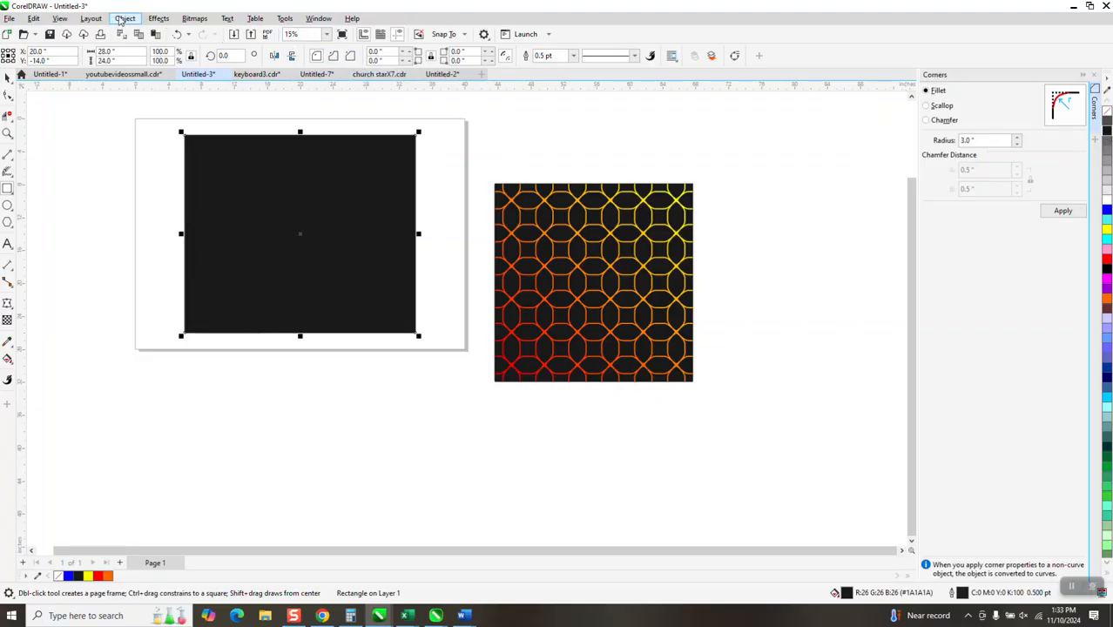
click(123, 19)
mouse_move(236, 204)
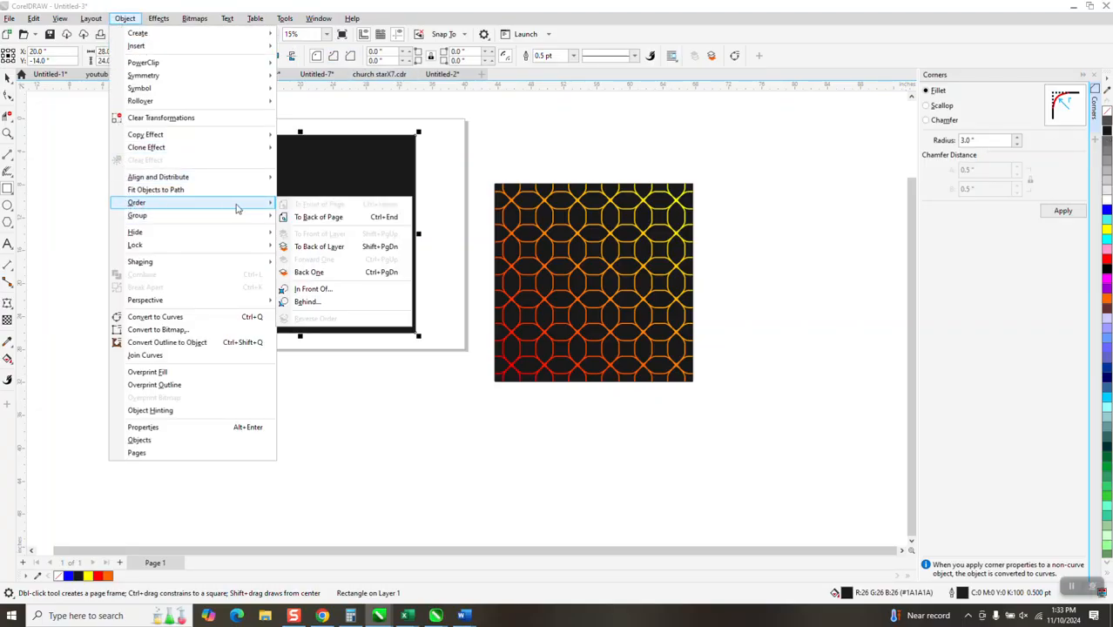
click(287, 216)
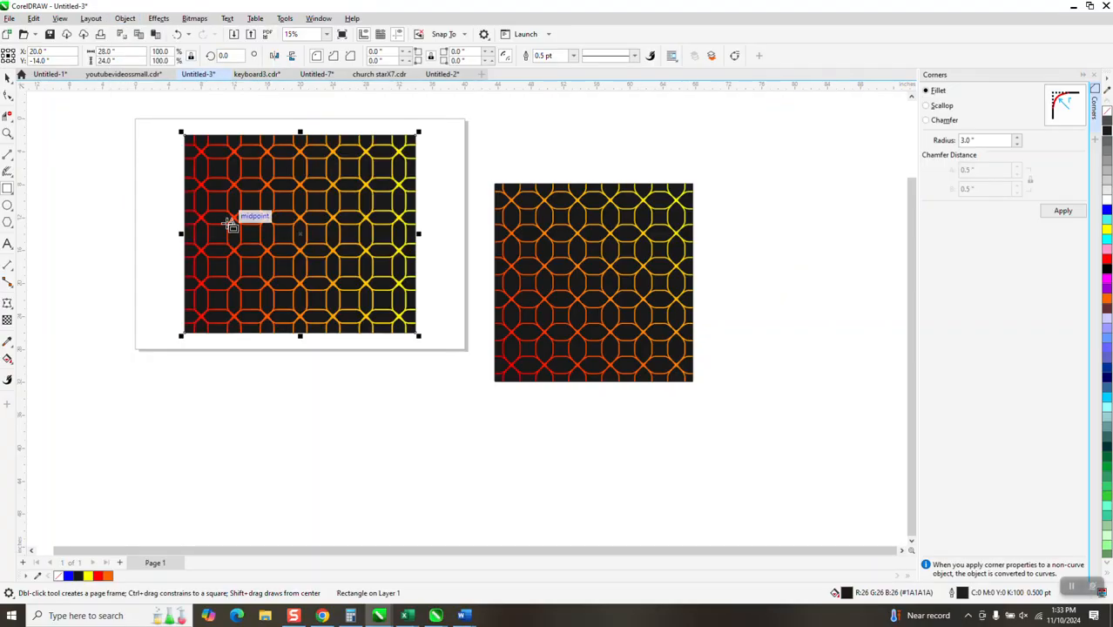
click(9, 134)
drag(182, 162, 353, 246)
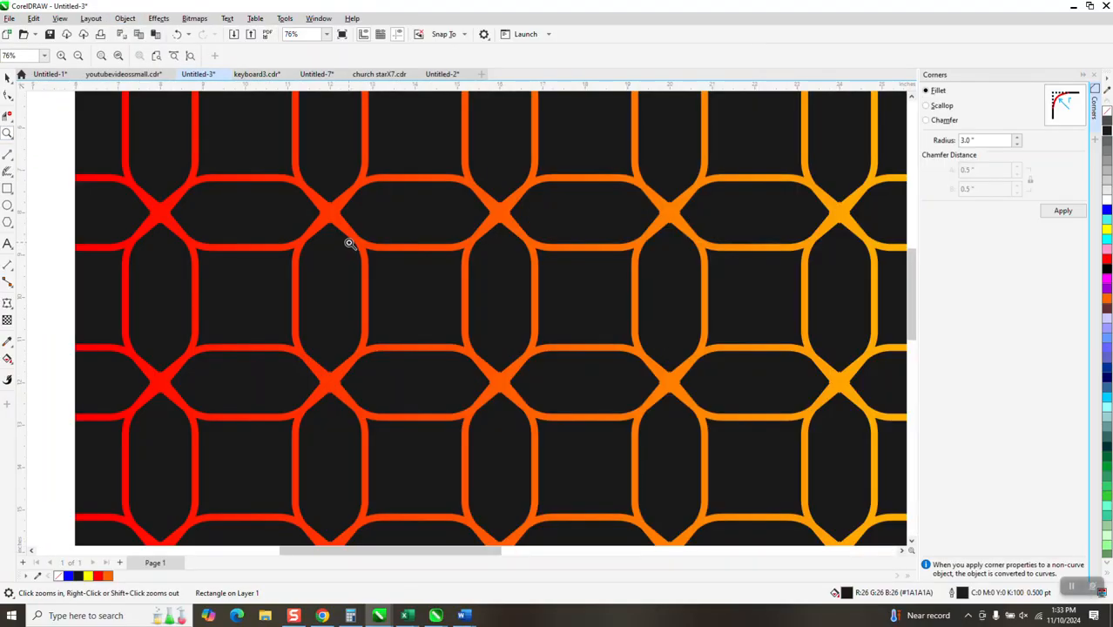
scroll(349, 243, down, 5)
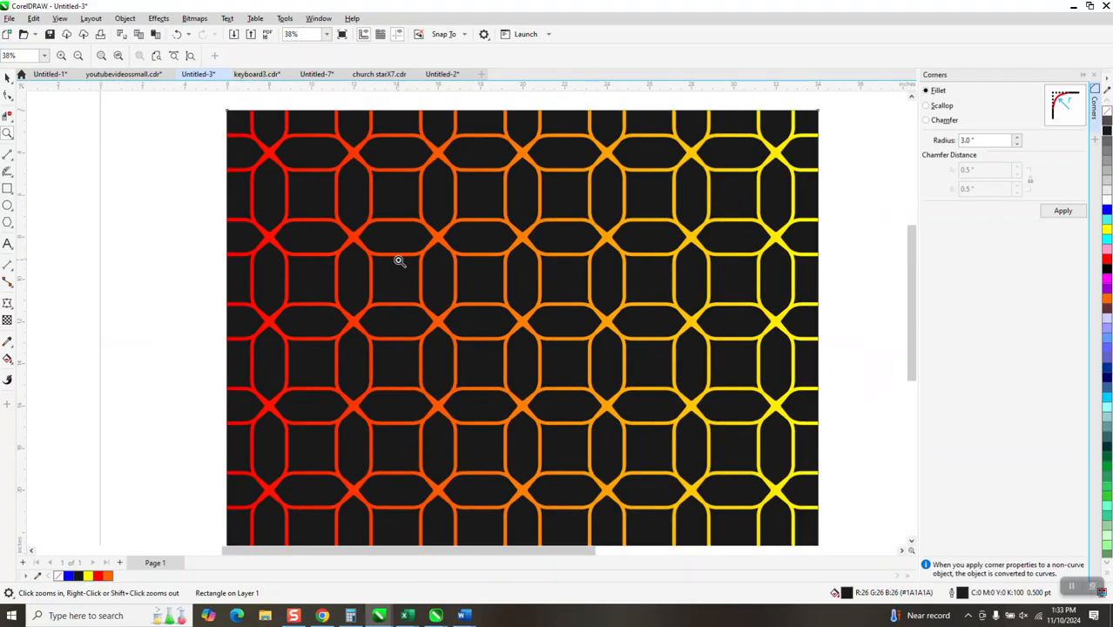
scroll(399, 261, down, 1)
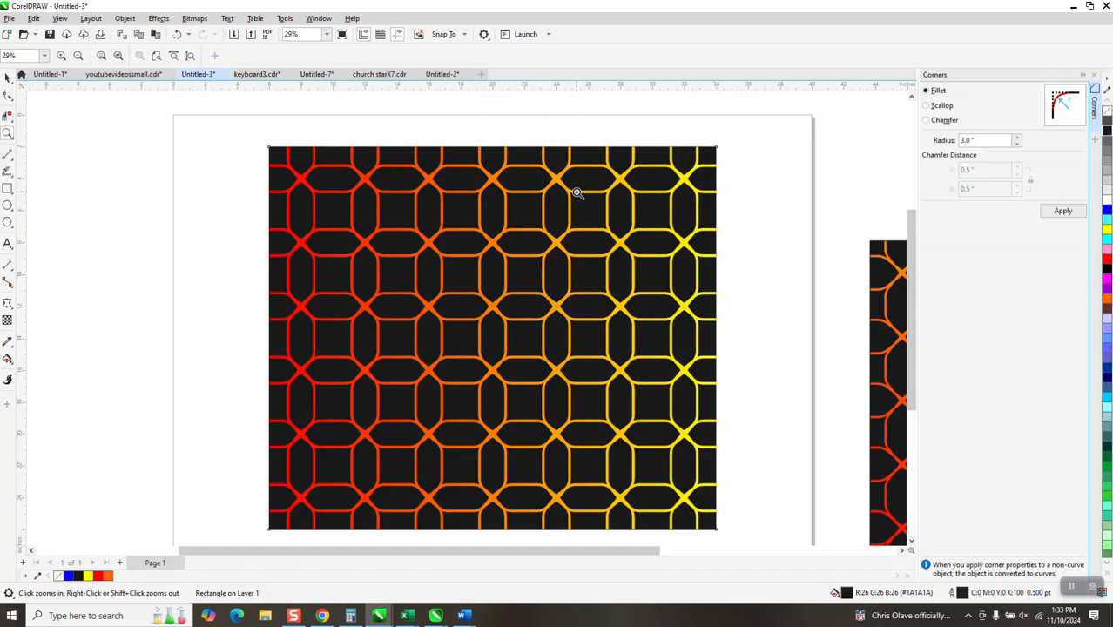
scroll(510, 183, down, 1)
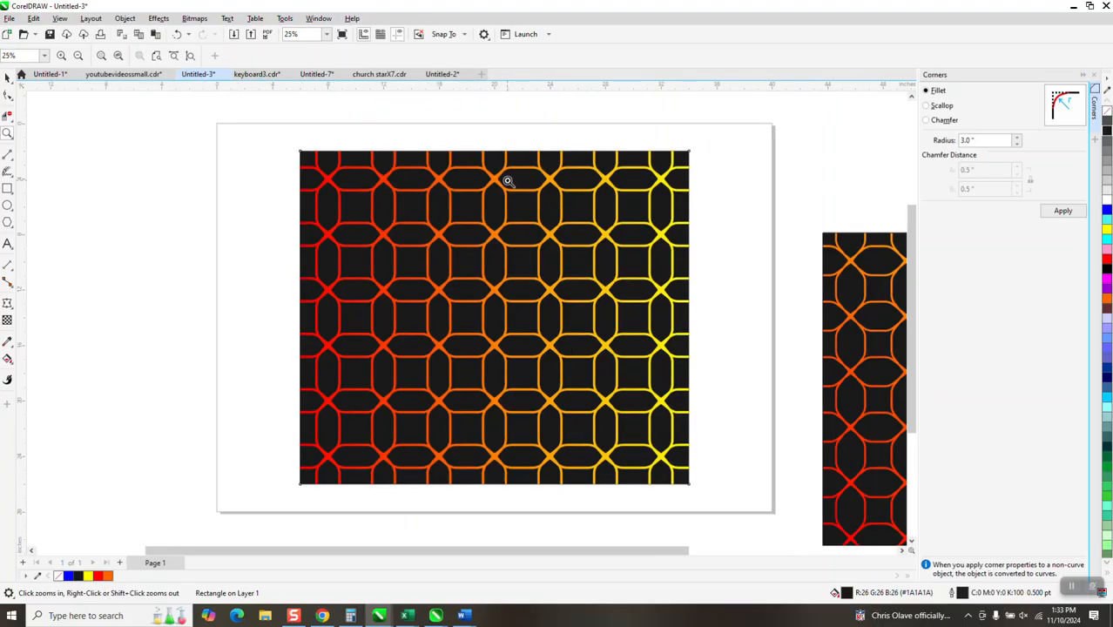
- Move the 24 by 24 in gradient line pattern beside the page up and to the left, partly off its dark background square
scroll(471, 219, down, 1)
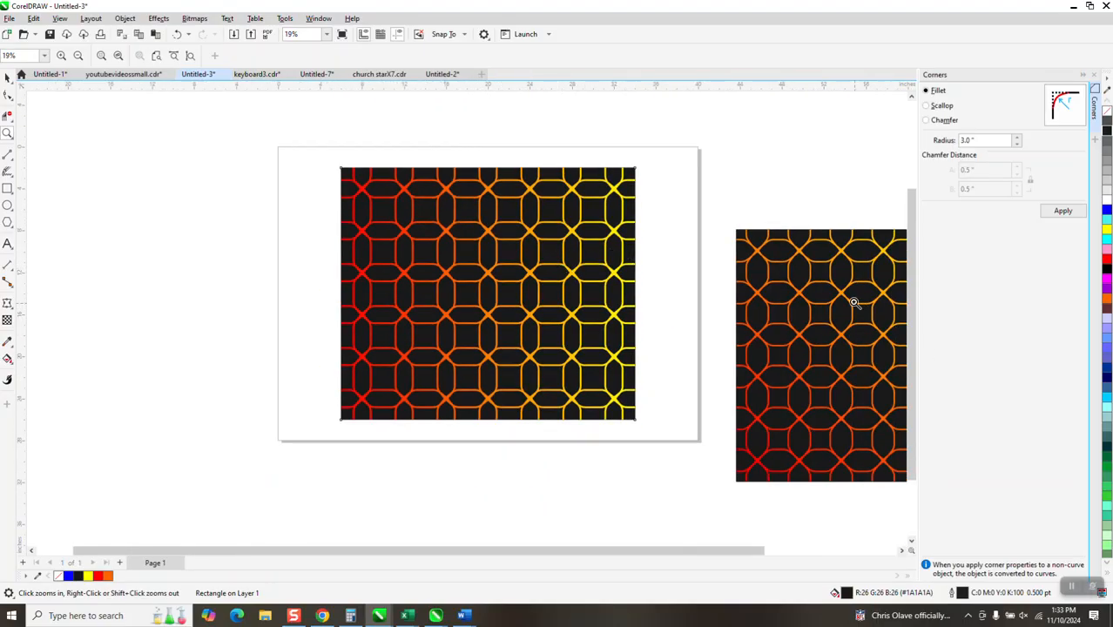
drag(755, 241, 821, 303)
scroll(546, 276, down, 2)
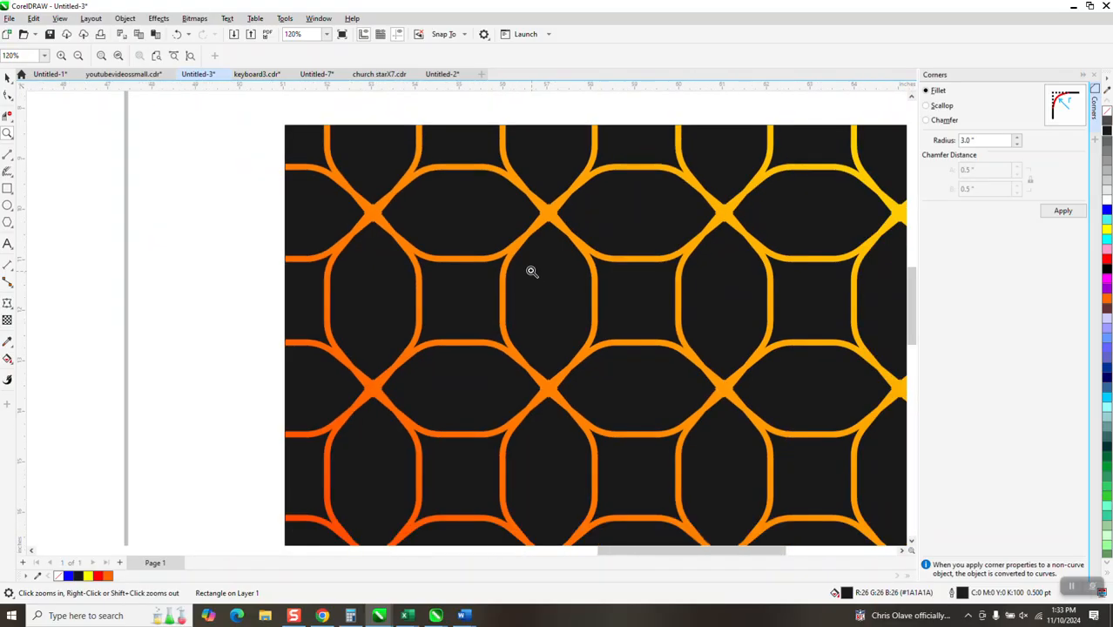
scroll(523, 261, down, 5)
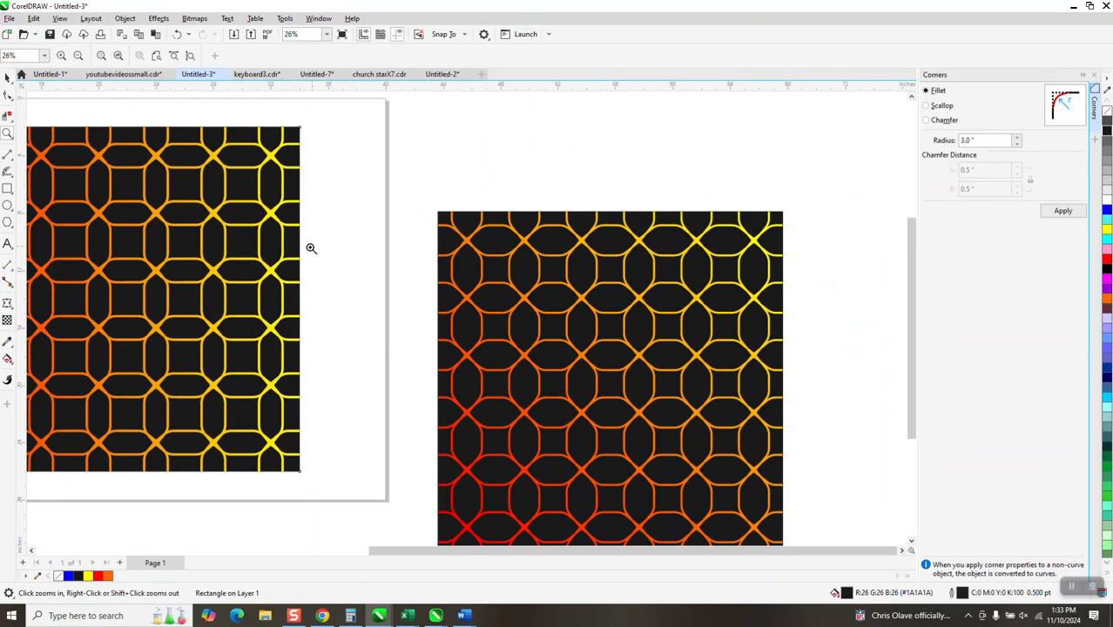
scroll(238, 232, down, 2)
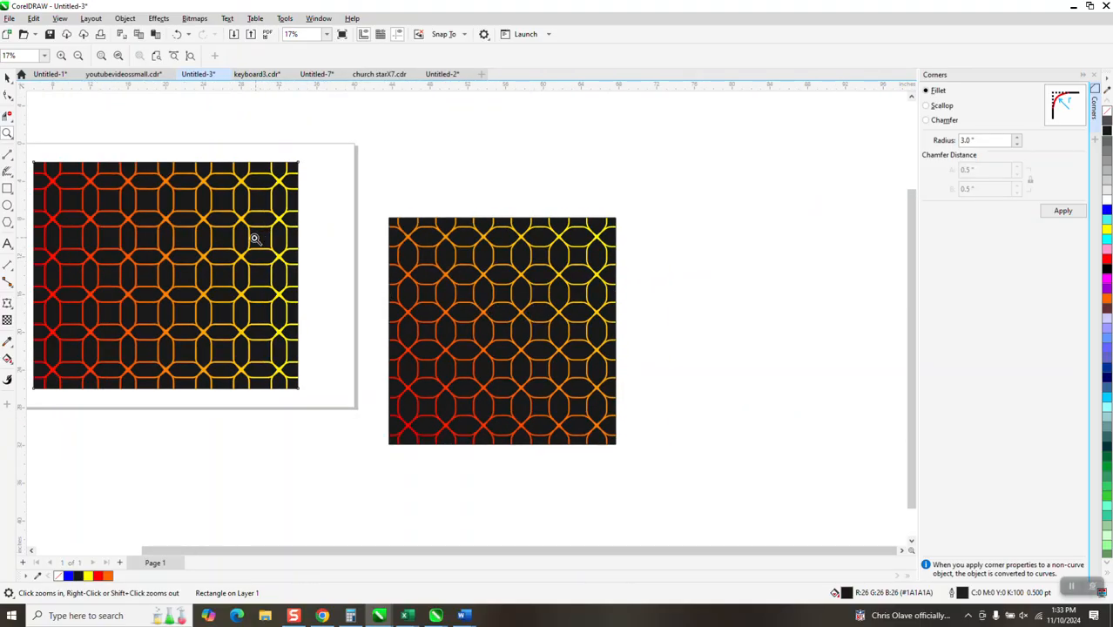
click(7, 77)
drag(439, 252, 410, 183)
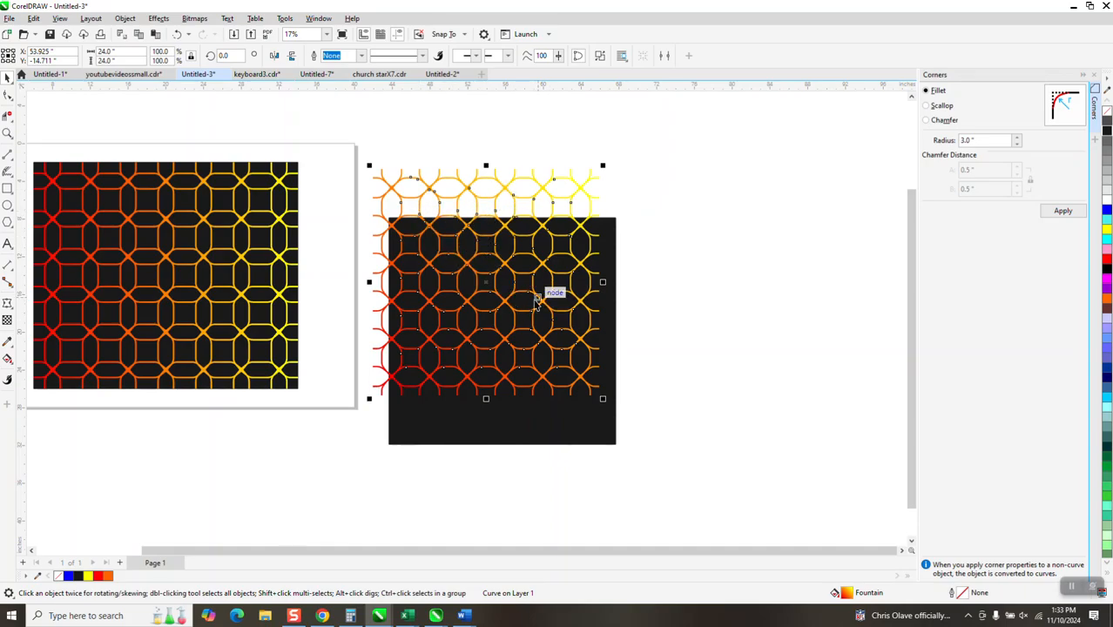
scroll(590, 300, down, 1)
scroll(581, 299, up, 1)
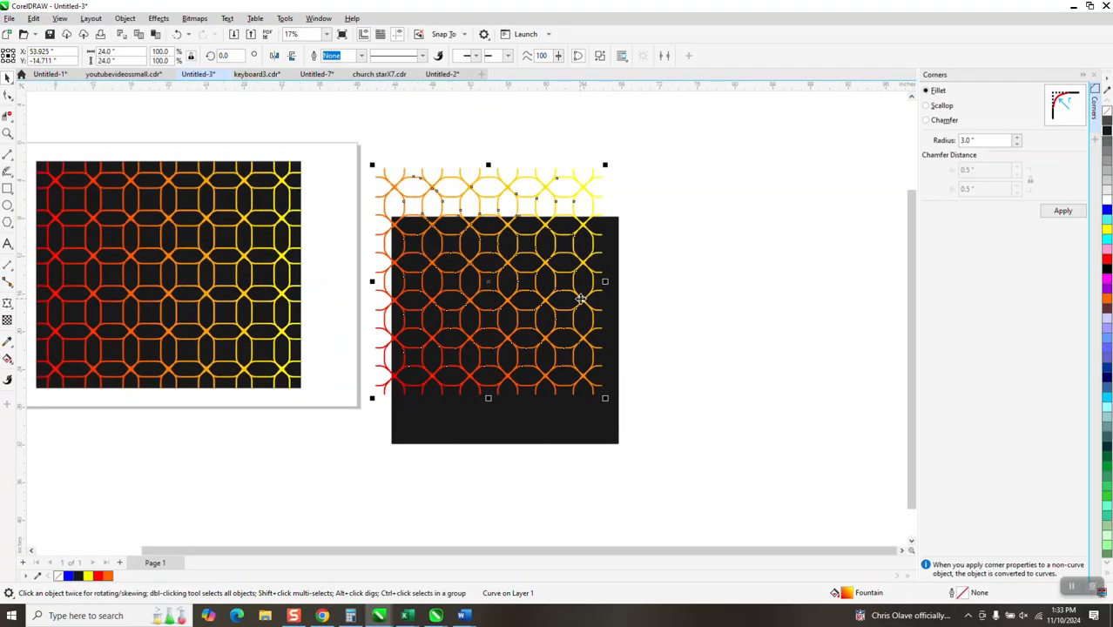
- Delete the dark background rectangle behind the gradient grid on the page
scroll(592, 294, down, 2)
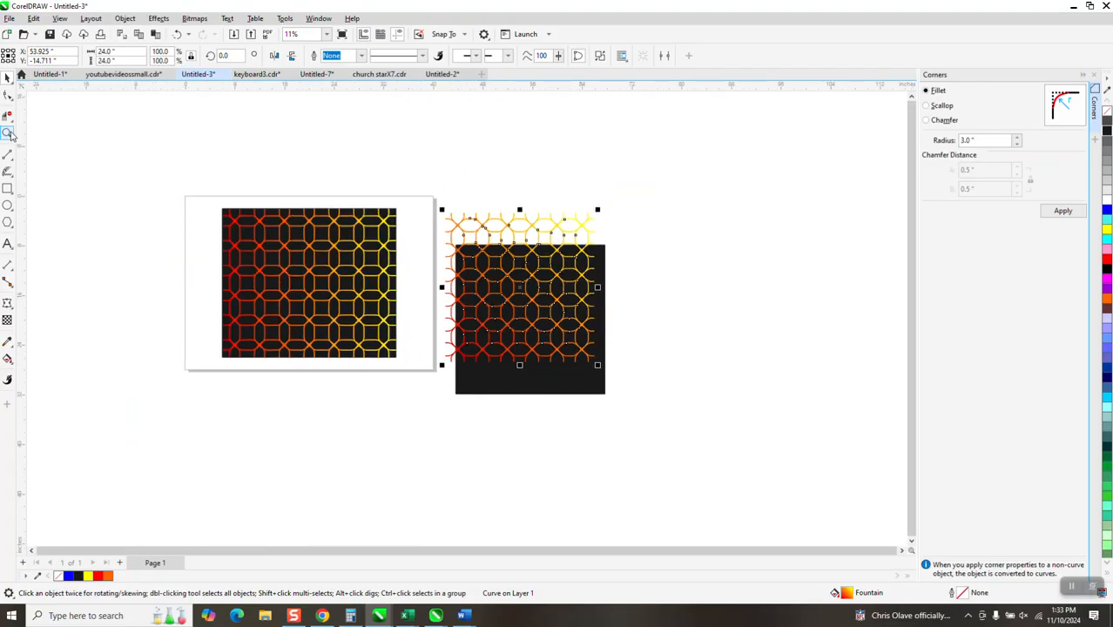
click(8, 133)
mouse_move(218, 208)
mouse_down()
mouse_move(370, 318)
mouse_move(420, 372)
mouse_up()
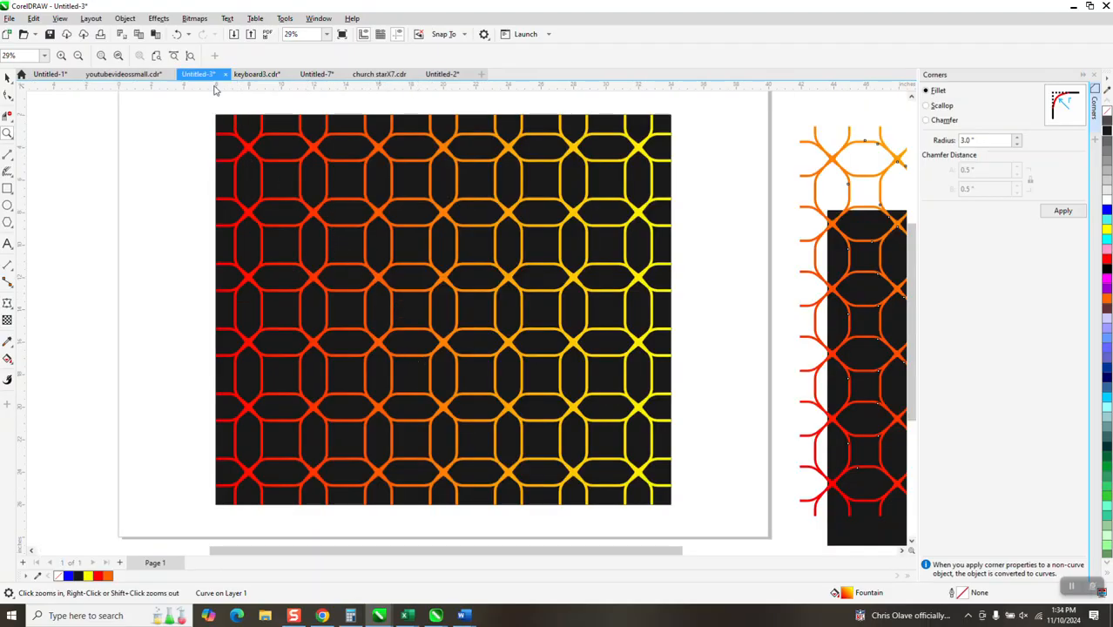
click(7, 77)
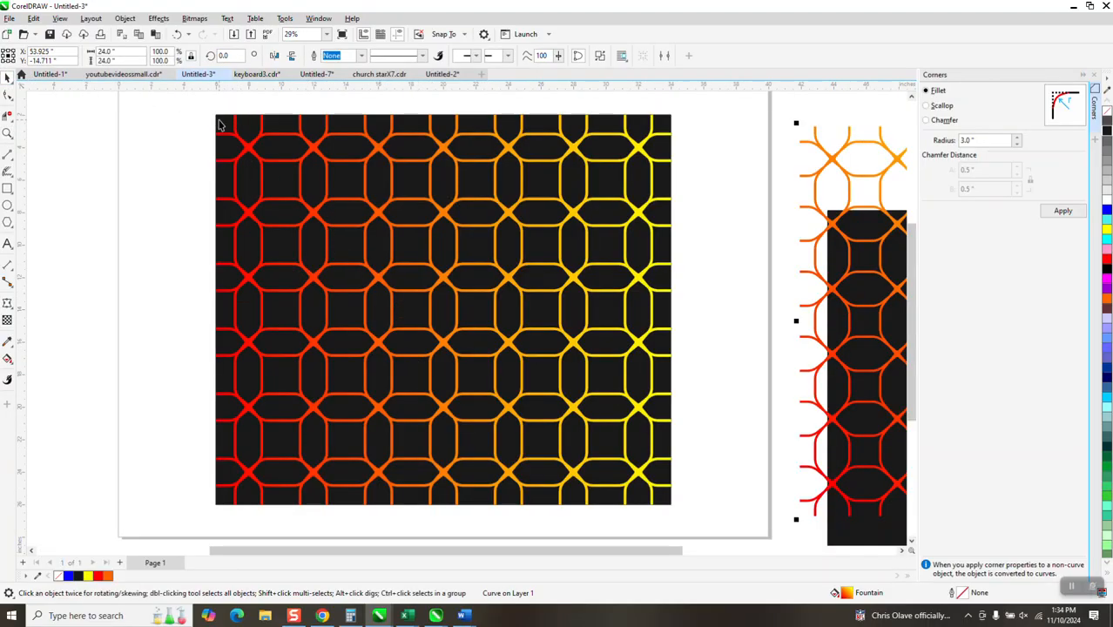
click(220, 124)
key(Delete)
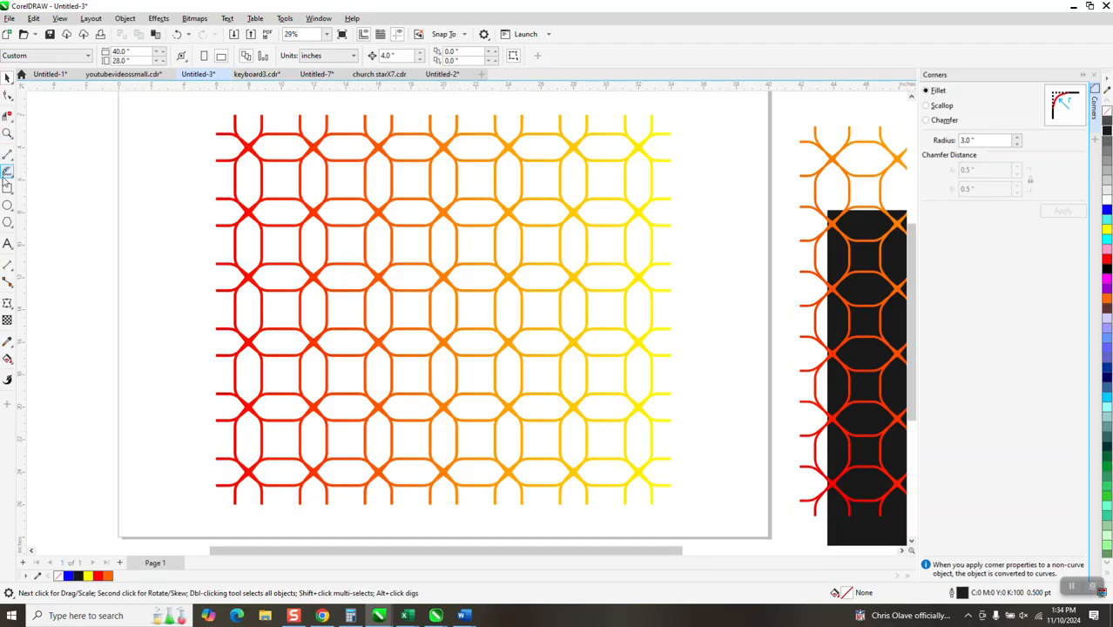
click(243, 149)
key(Escape)
click(9, 189)
double_click(9, 190)
scroll(241, 236, down, 1)
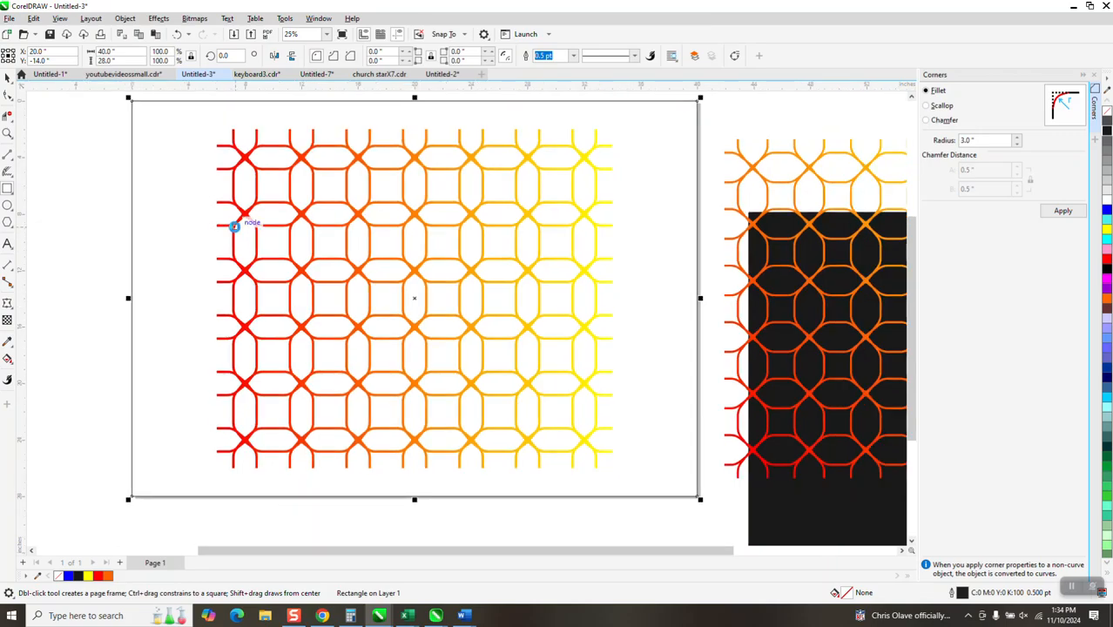
key(Escape)
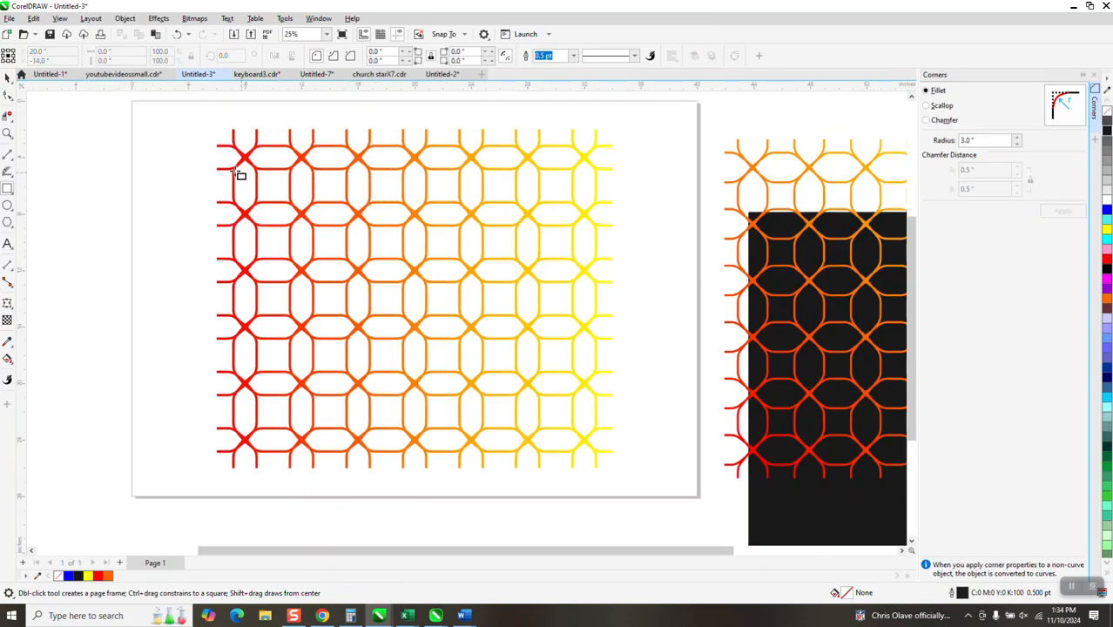
- Draw a rectangle around the page's gradient grid and shrink it about its centre to about 25.3 by 21.7 in
click(10, 78)
click(248, 158)
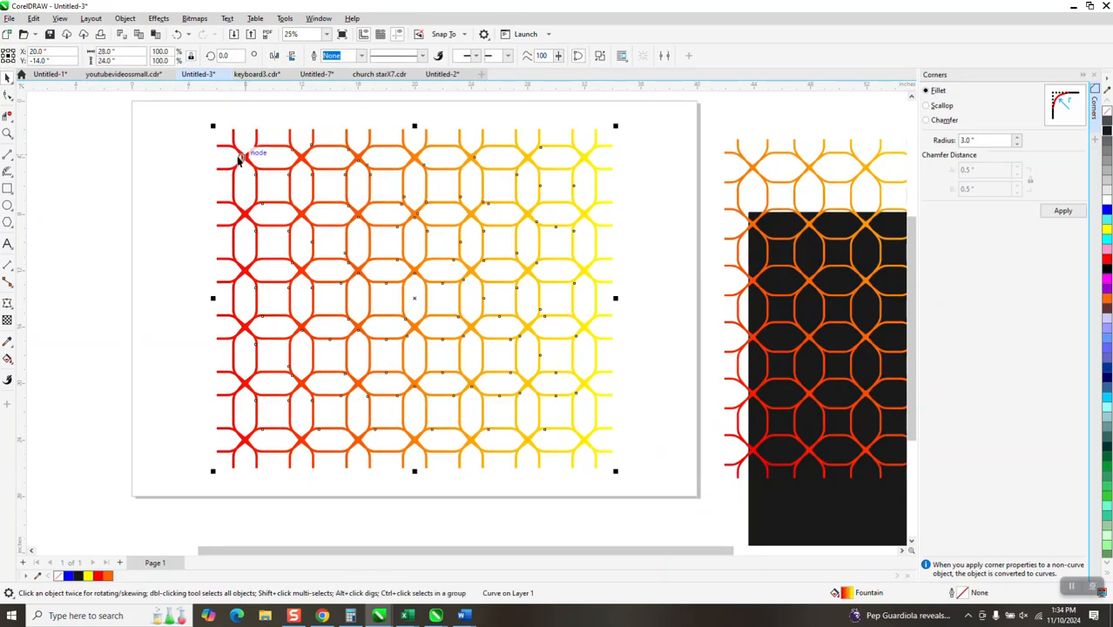
click(8, 188)
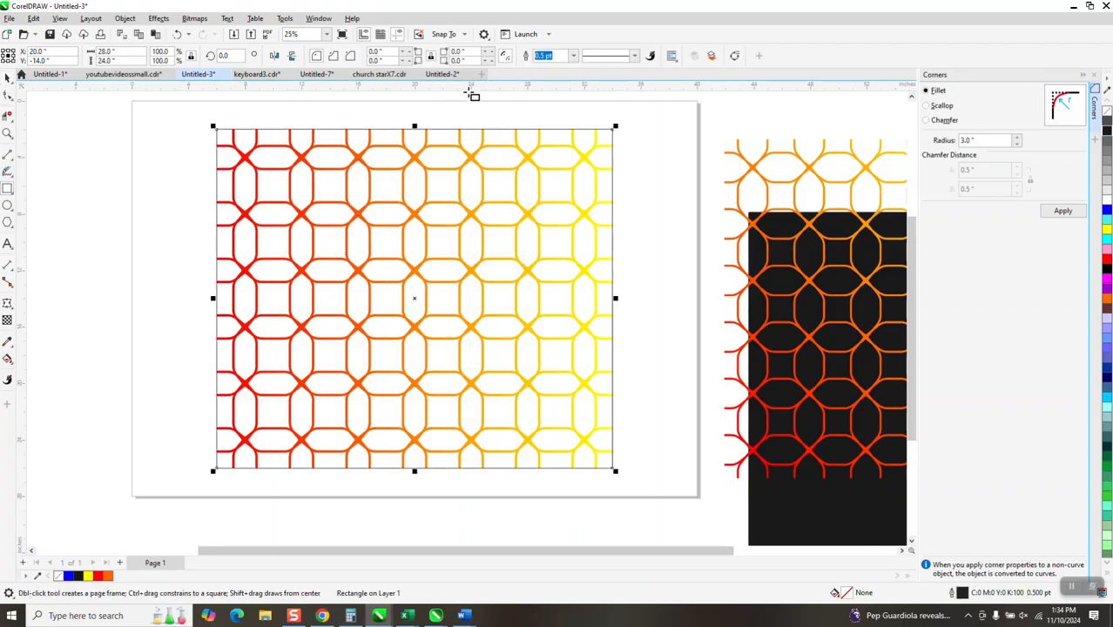
drag(615, 126, 600, 141)
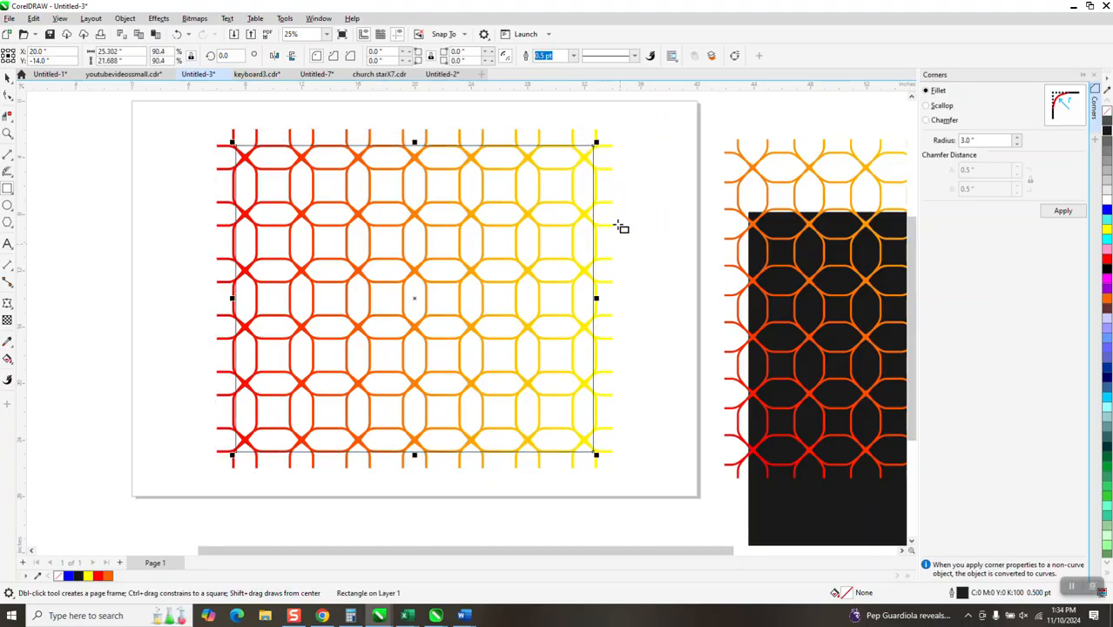
- Intersect the rectangle with the gradient grid and move the resulting cropped grid to the left of the original grid
click(8, 78)
drag(159, 132, 672, 496)
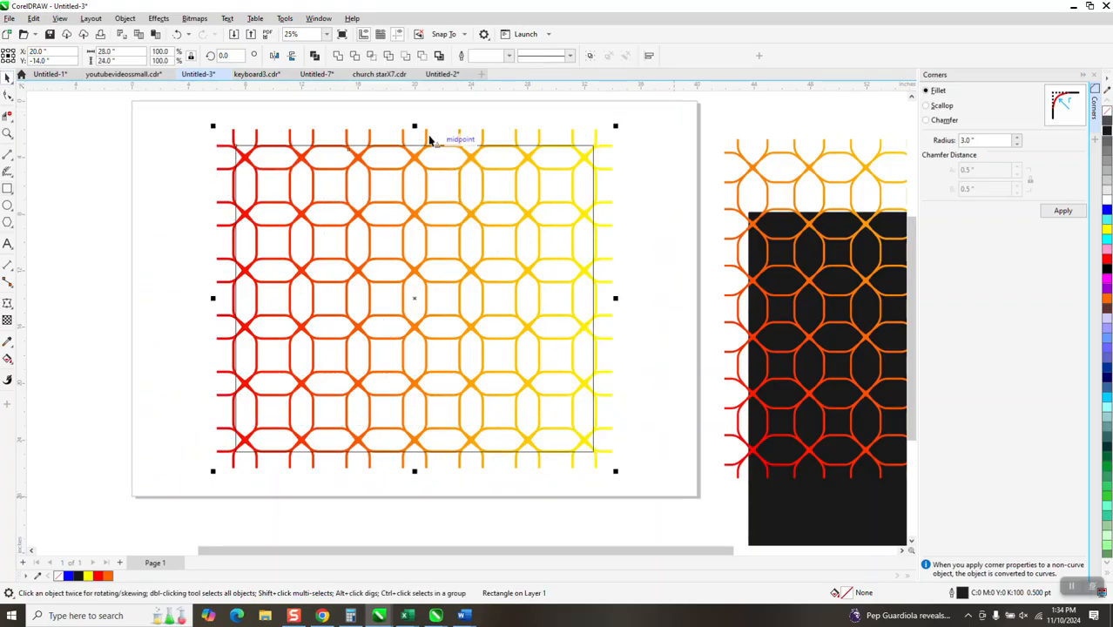
click(371, 55)
scroll(435, 261, down, 3)
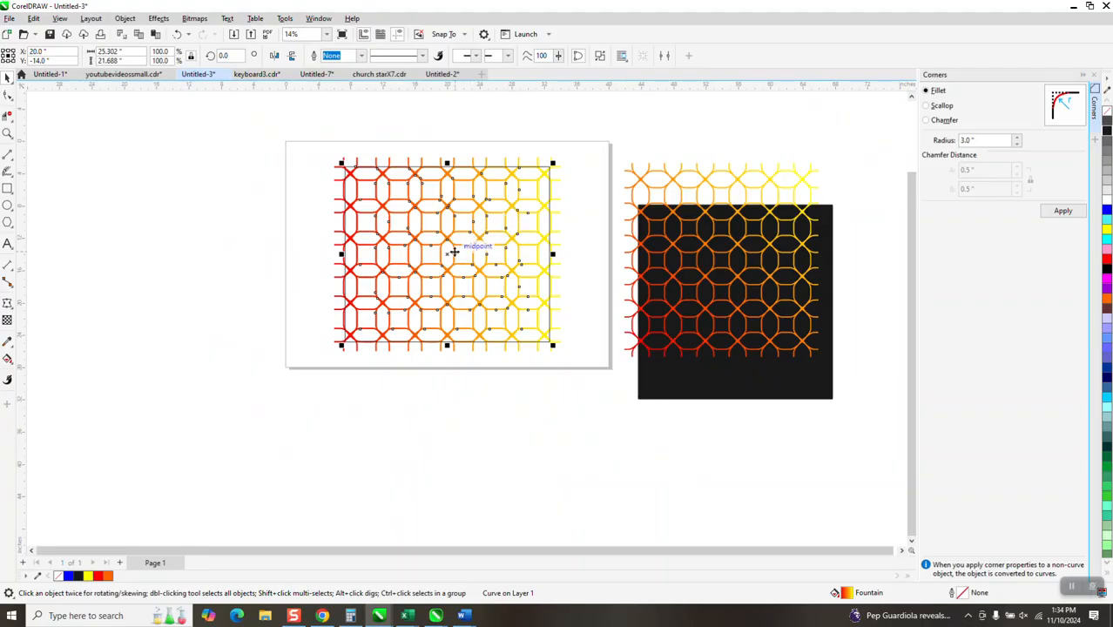
drag(448, 255, 223, 246)
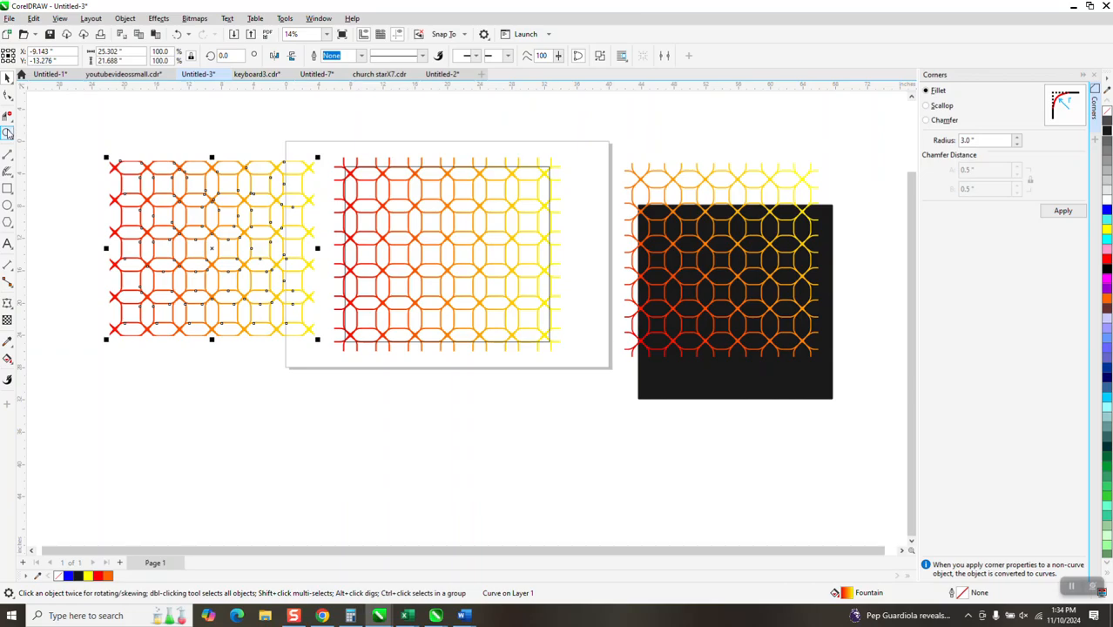
click(7, 133)
drag(330, 356, 330, 355)
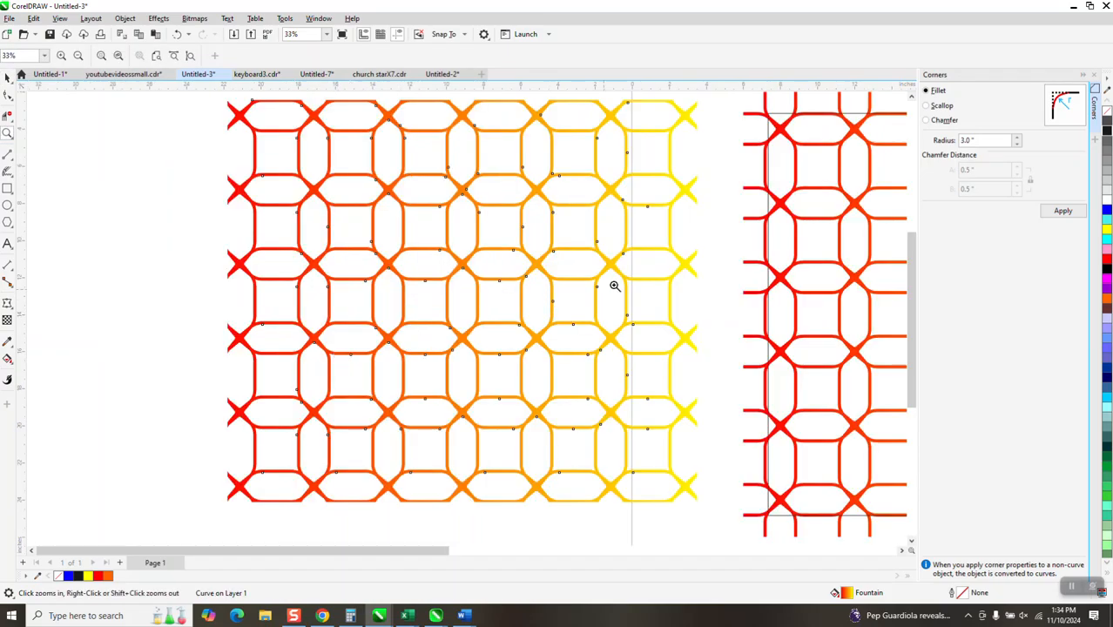
scroll(248, 192, down, 2)
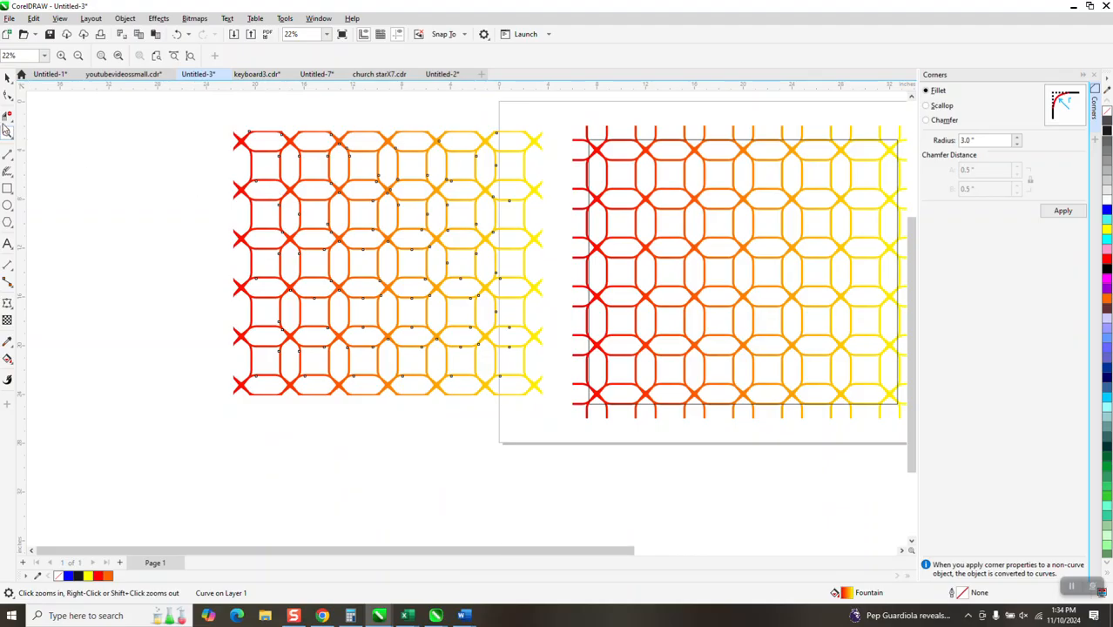
click(8, 77)
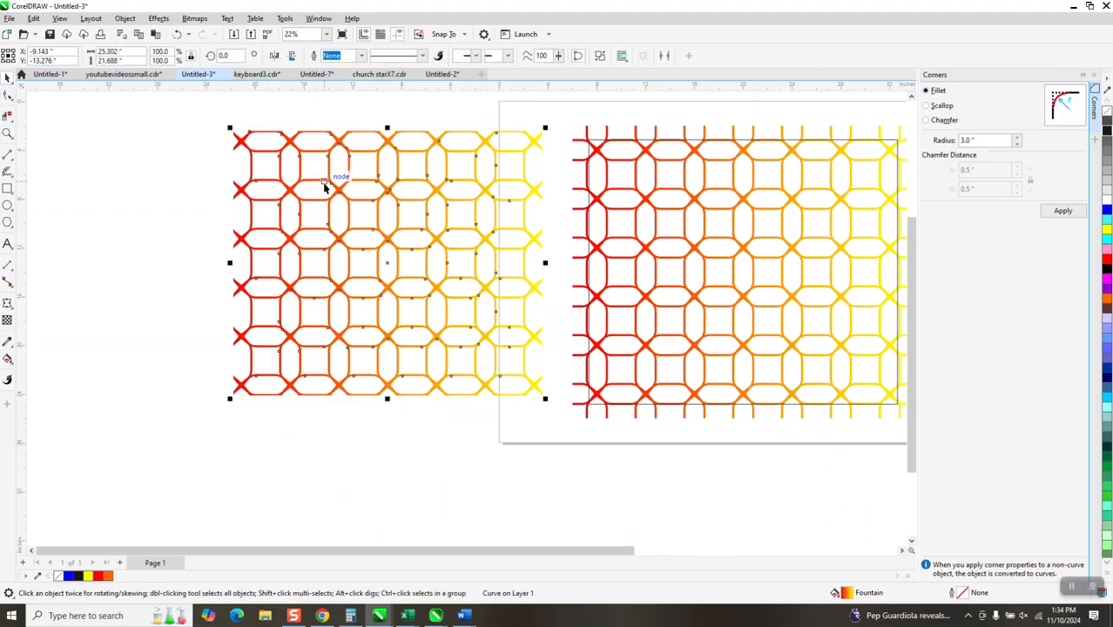